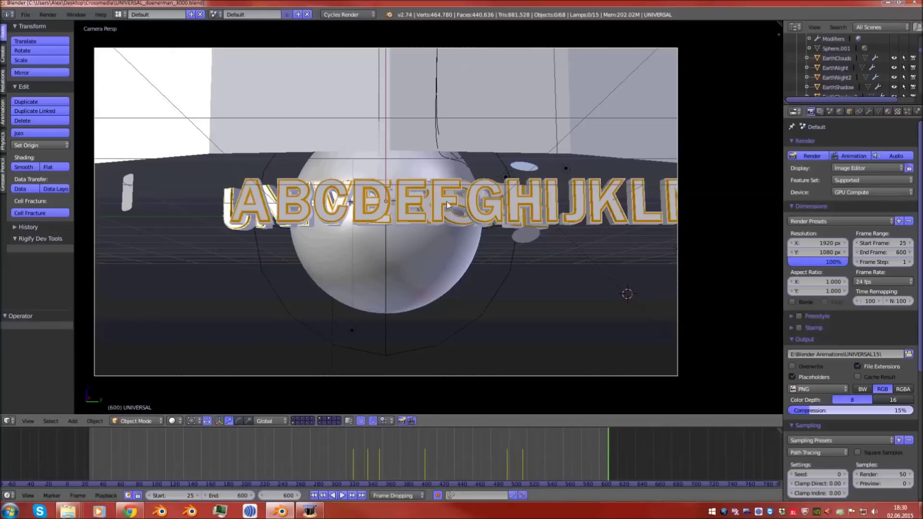
- Orbit around the sphere, curved panel and letters, then return to the camera view
middle_drag(447, 205, 396, 212)
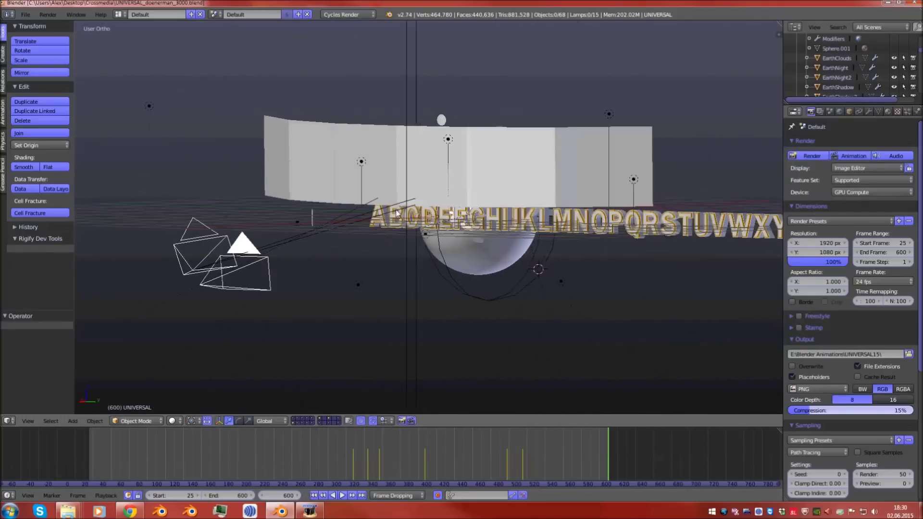
key(KP_0)
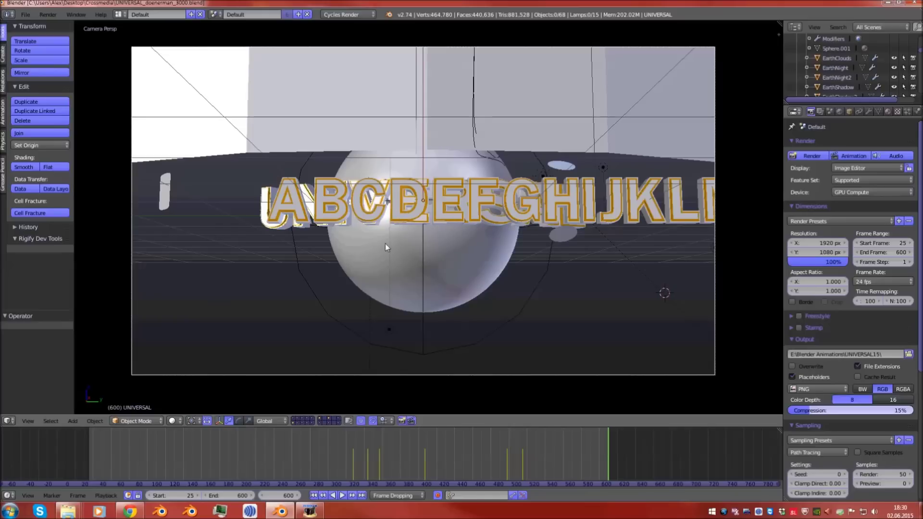
shift+middle_drag(414, 239, 412, 241)
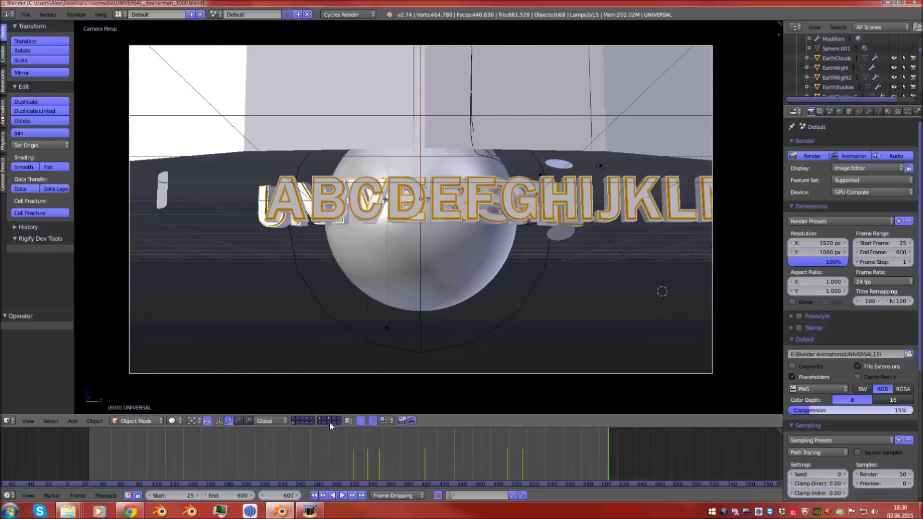
middle_drag(552, 204, 466, 171)
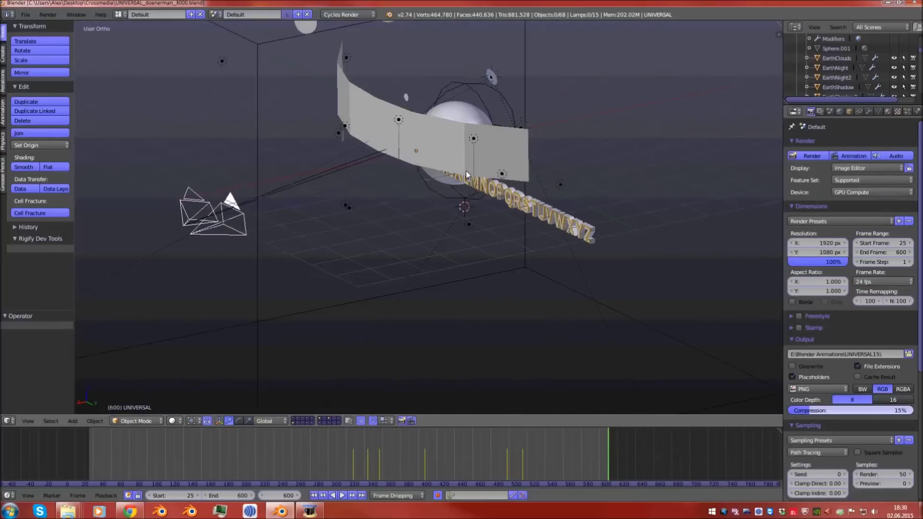
key(KP_0)
scroll(408, 226, up, 6)
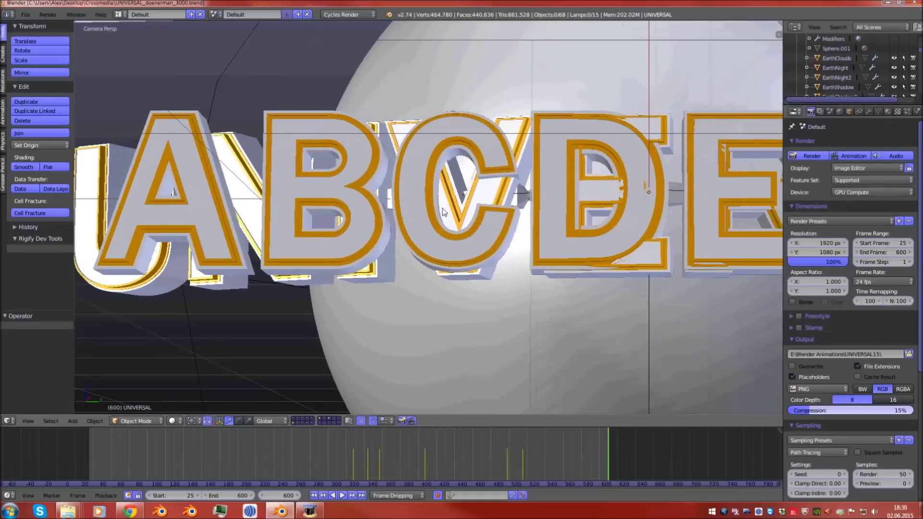
middle_drag(443, 212, 549, 227)
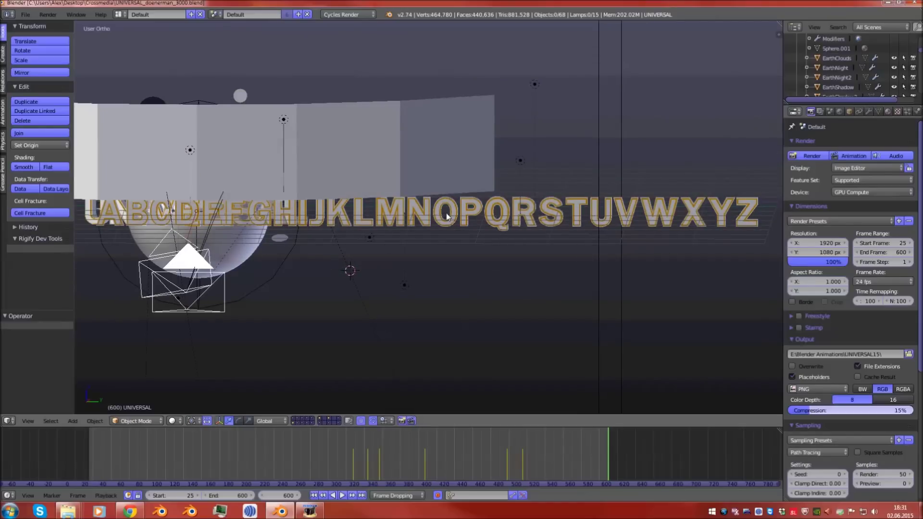
middle_drag(437, 216, 505, 213)
key(KP_0)
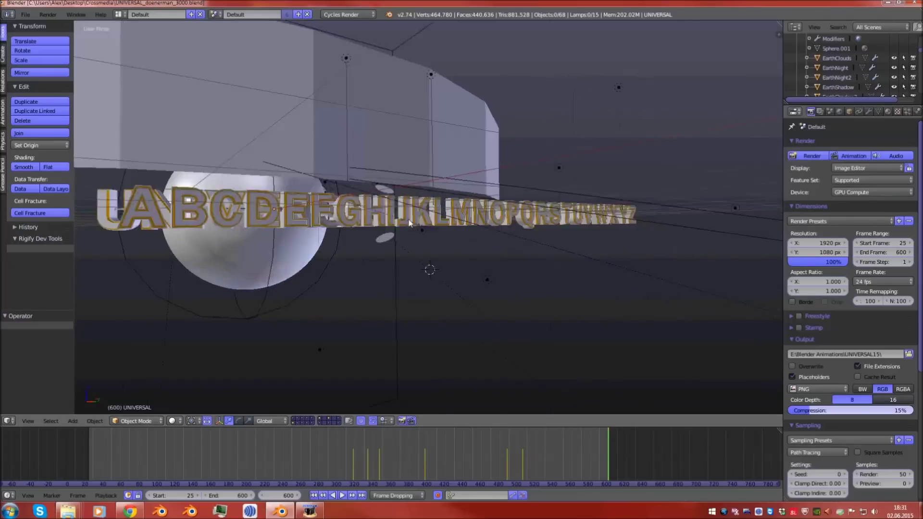
scroll(435, 210, up, 4)
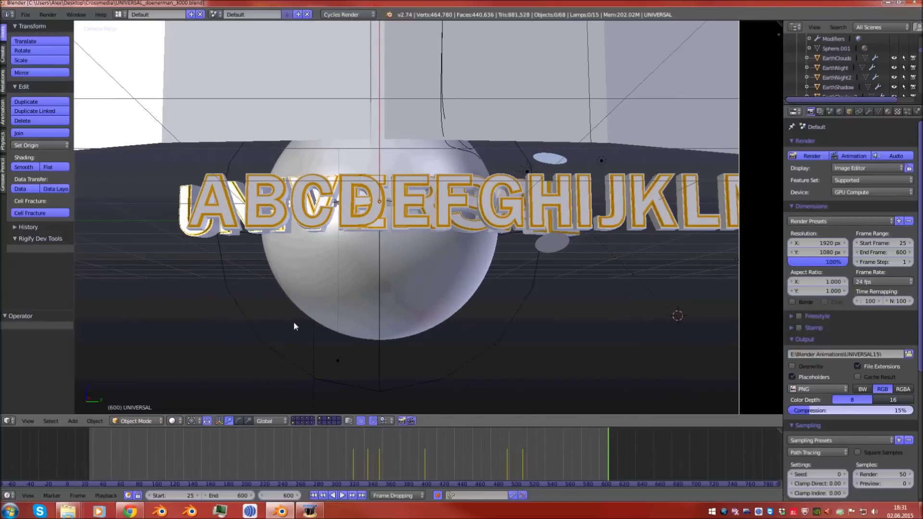
- Show the UNIVERSAL title layer, then switch to the layer with the A–Z letter row
click(328, 422)
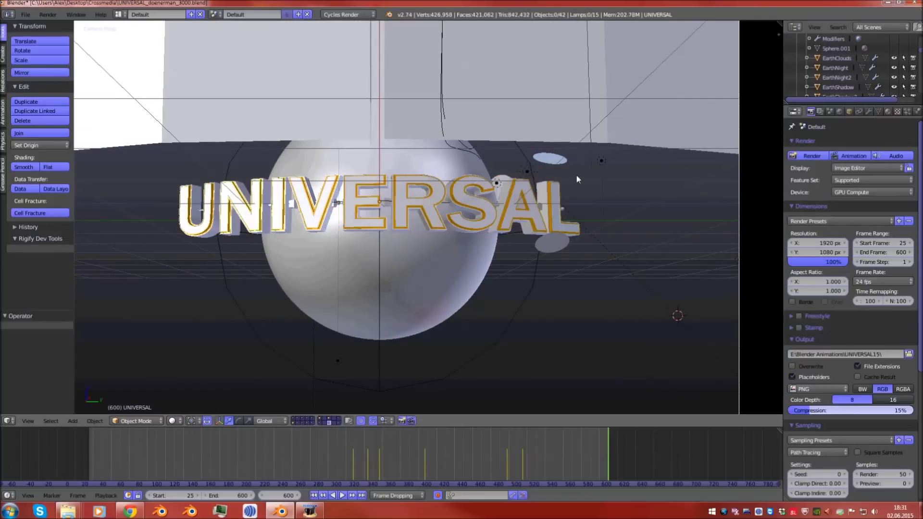
scroll(578, 179, down, 3)
scroll(476, 250, up, 2)
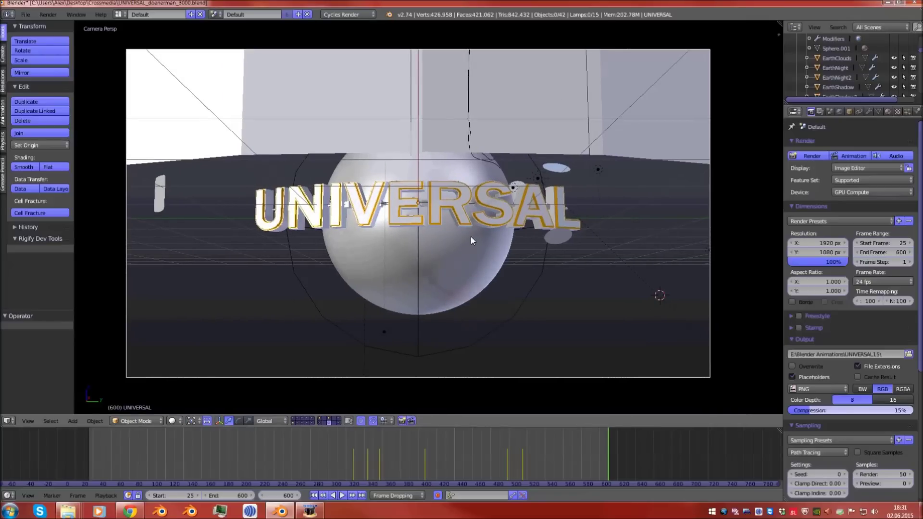
click(327, 423)
- View the alphabet row flat from the right side in orthographic view
key(KP_0)
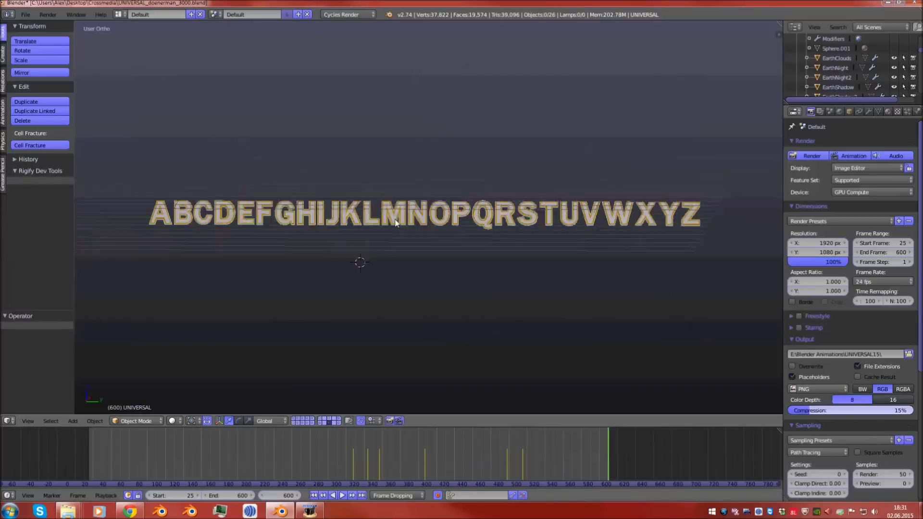
mouse_move(395, 222)
middle_down()
mouse_move(402, 241)
mouse_move(356, 208)
mouse_move(376, 228)
mouse_move(415, 221)
mouse_move(402, 224)
middle_up()
right_click(409, 222)
scroll(411, 221, up, 3)
key(KP_1)
key(KP_3)
scroll(409, 222, down, 3)
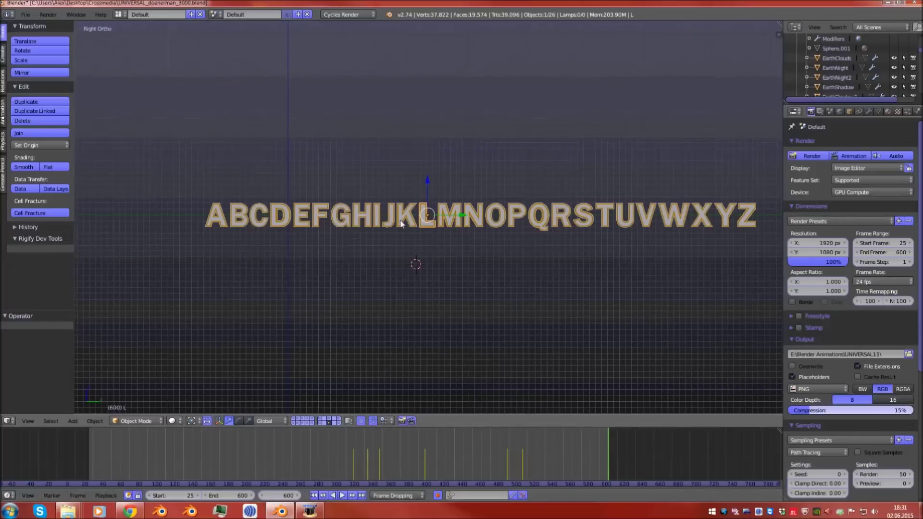
scroll(402, 224, up, 3)
scroll(401, 223, down, 3)
shift+middle_drag(307, 213, 409, 221)
scroll(409, 221, up, 2)
- Select the first unwanted letters A, B and C
shift+right_click(295, 221)
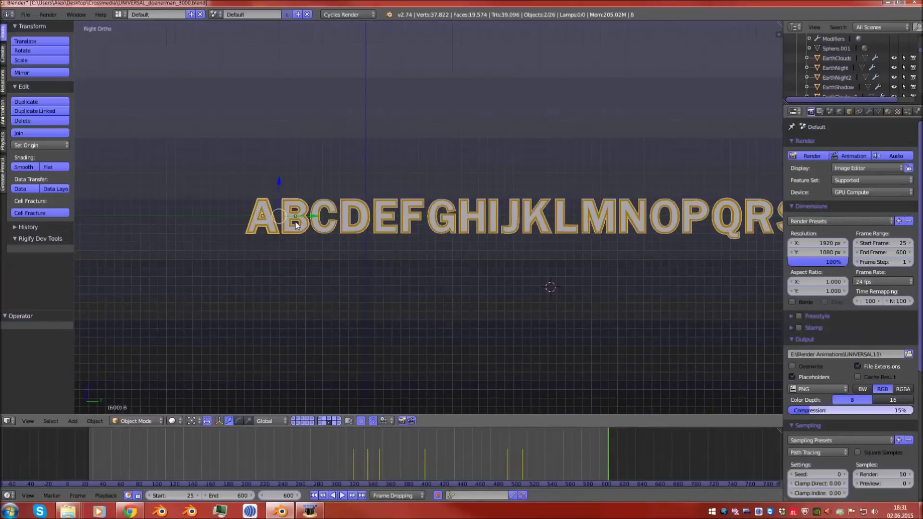
shift+right_click(339, 222)
right_click(356, 229)
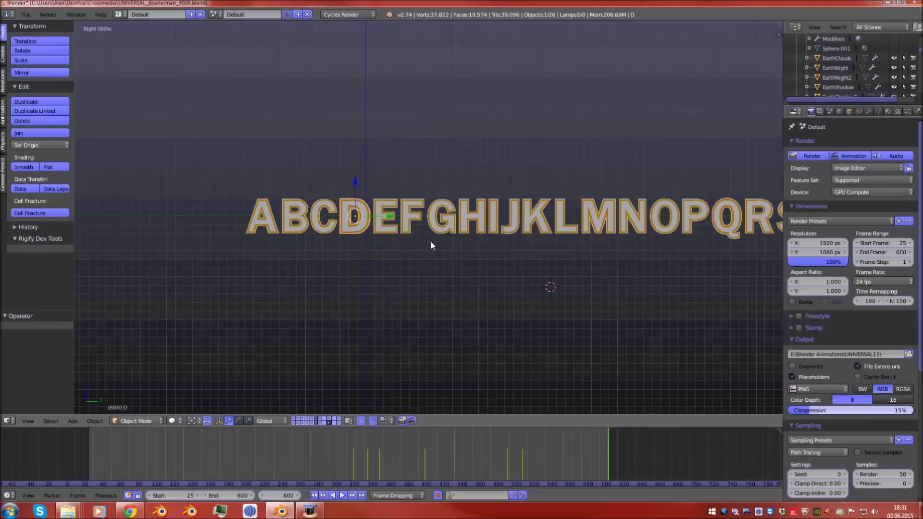
shift+middle_drag(350, 219, 203, 230)
right_click(302, 223)
shift+right_click(285, 219)
shift+right_click(253, 220)
- Add the following letters up to J to the selection
scroll(202, 235, down, 4)
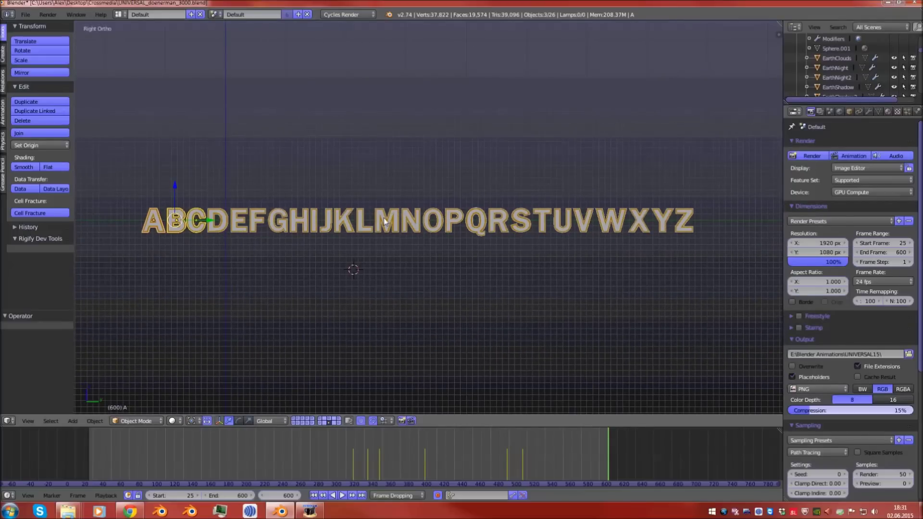
shift+right_click(218, 222)
shift+right_click(240, 222)
shift+right_click(258, 223)
shift+right_click(279, 222)
shift+right_click(300, 222)
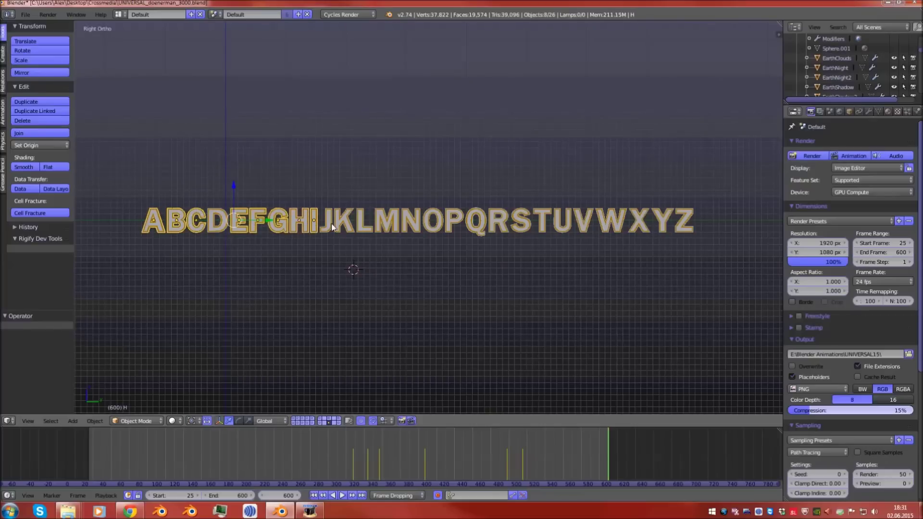
shift+right_click(327, 225)
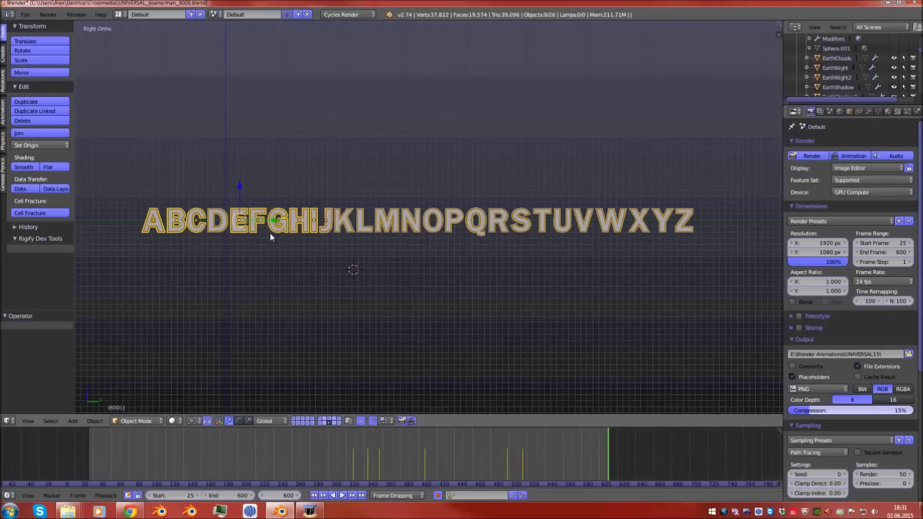
- Add K, L, O and P to the selection, keeping D, M and N out
scroll(277, 215, up, 3)
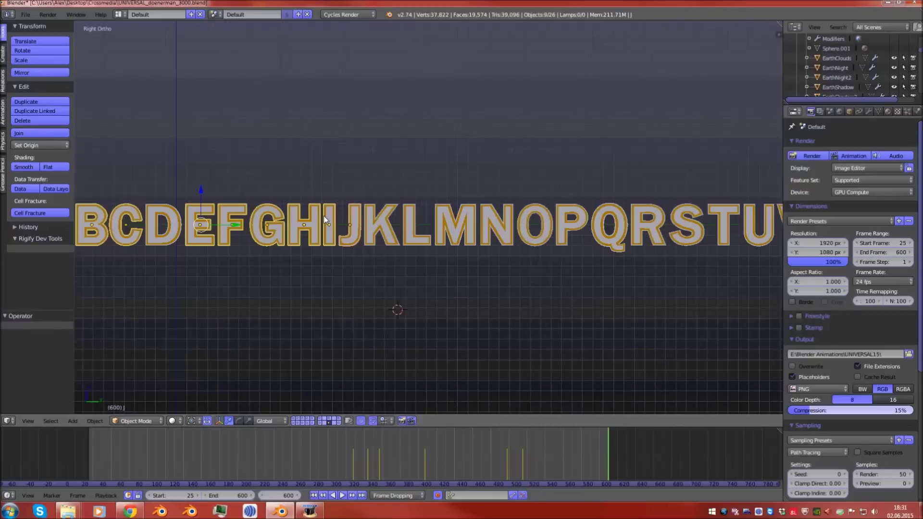
ctrl+scroll(285, 225, down, 3)
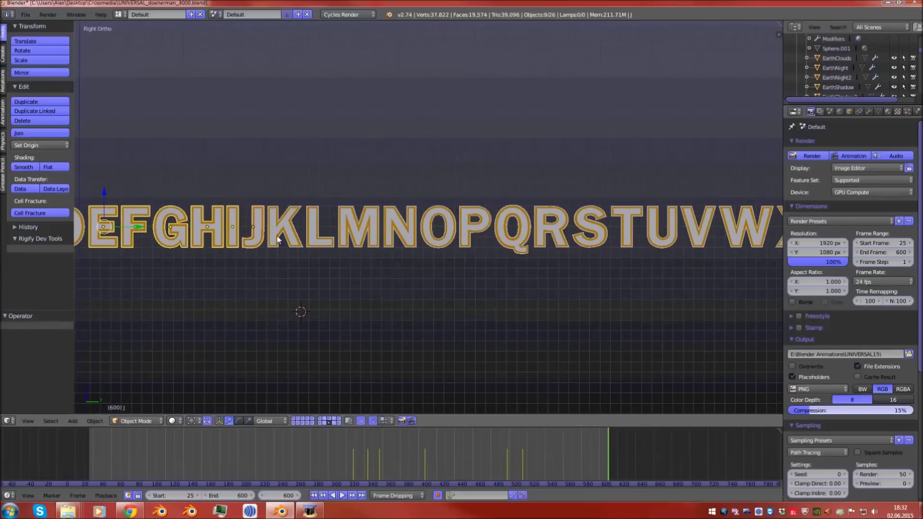
shift+right_click(258, 235)
shift+right_click(283, 237)
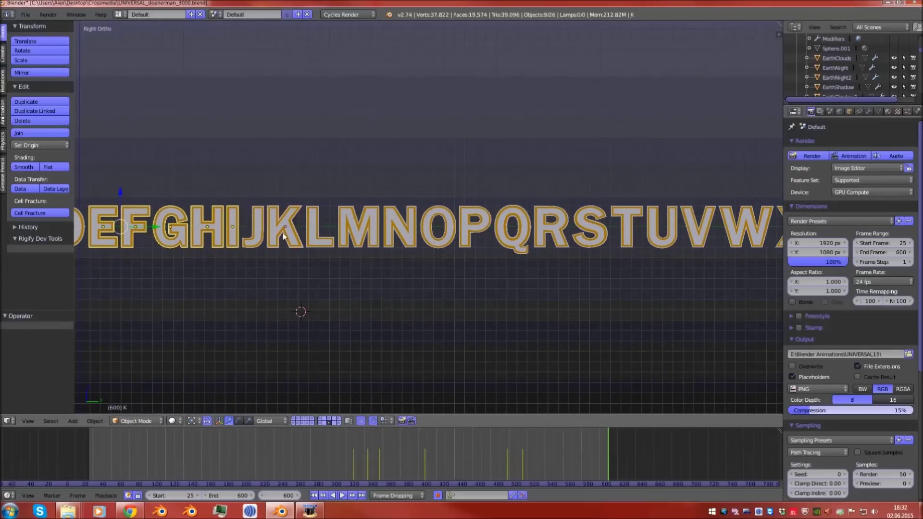
shift+right_click(260, 238)
shift+right_click(316, 234)
ctrl+scroll(364, 240, down, 6)
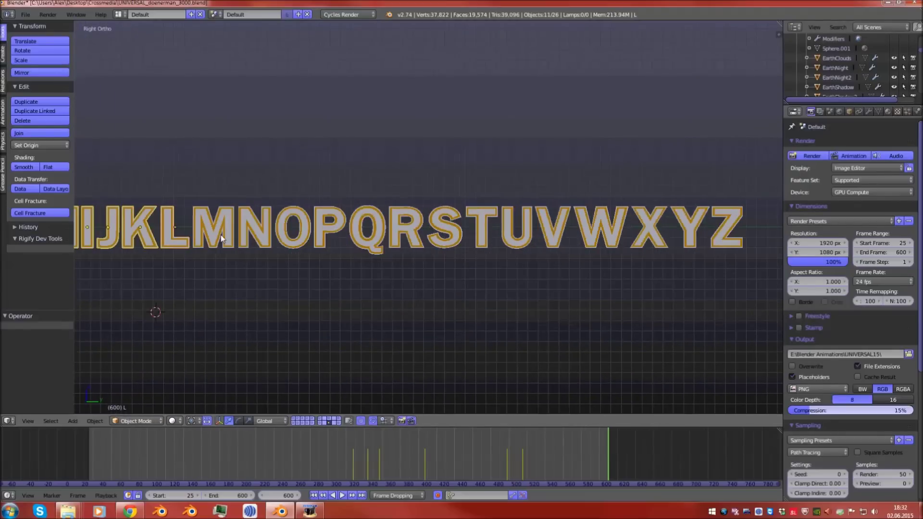
shift+right_click(303, 227)
shift+right_click(339, 226)
scroll(365, 241, down, 5)
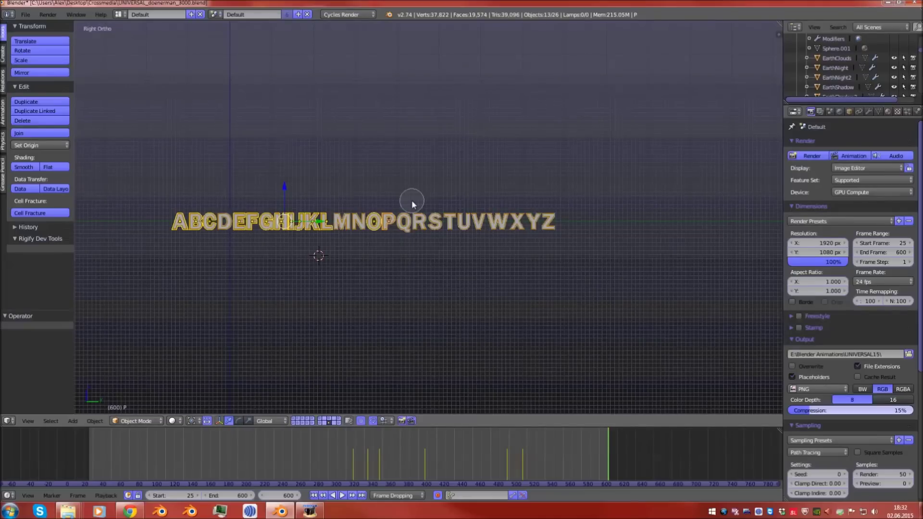
- Add letters Q through Z to the selection and delete all selected letters
key(c)
scroll(432, 216, down, 4)
drag(448, 227, 520, 226)
key(Escape)
scroll(350, 231, up, 4)
shift+middle_drag(350, 231, 433, 224)
key(x)
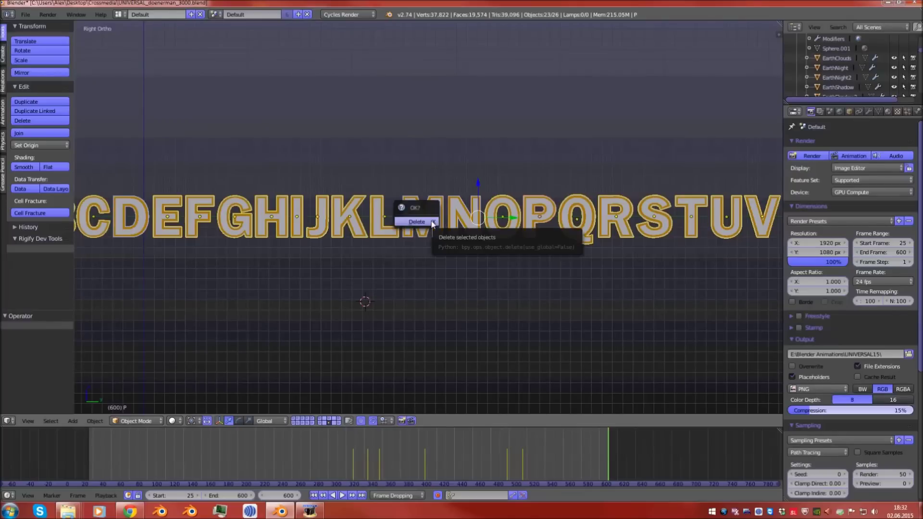
click(432, 224)
- Bring the remaining D, M and N letters into the flat side view
shift+middle_drag(433, 225, 651, 212)
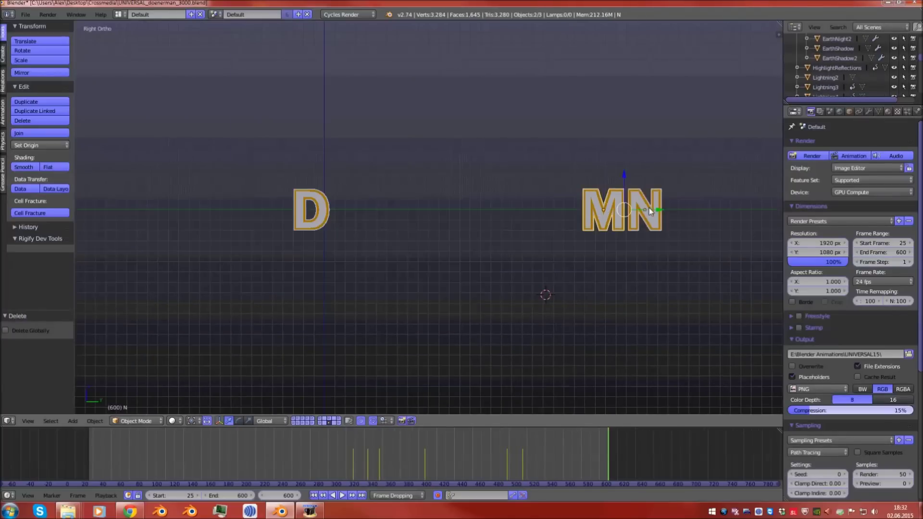
drag(657, 209, 460, 209)
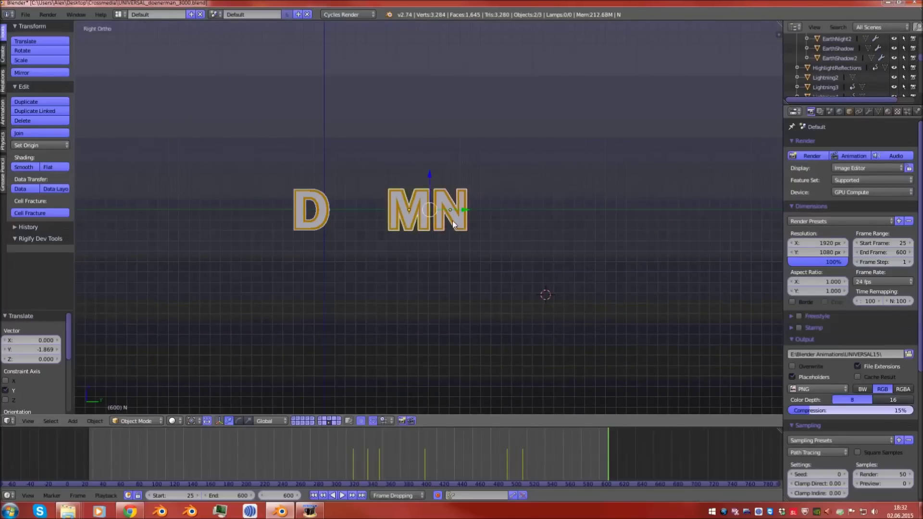
middle_drag(460, 210, 441, 239)
key(KP_1)
key(KP_3)
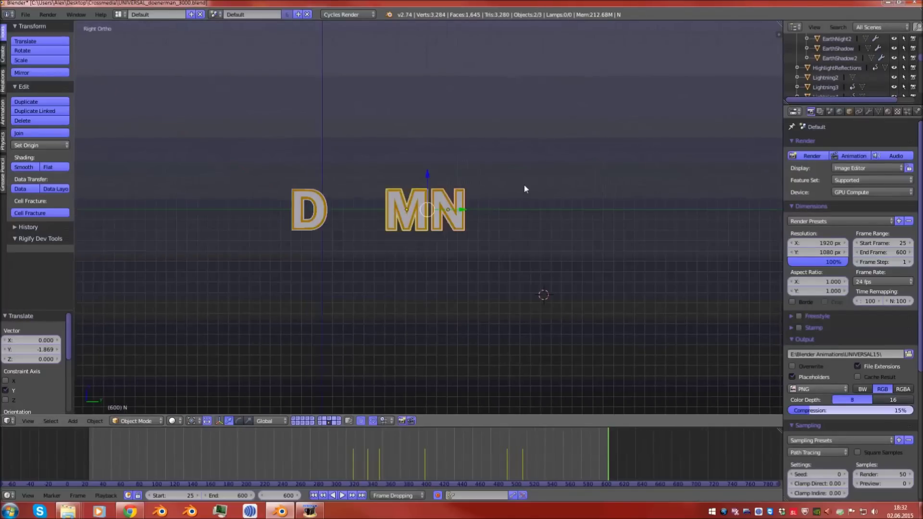
scroll(452, 208, up, 4)
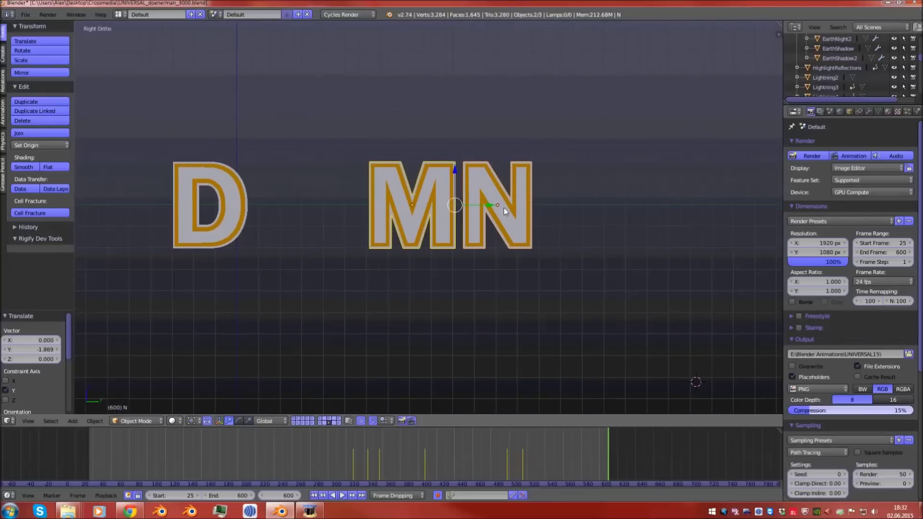
- Move N along the Y axis to sit right beside D, leaving M in place
click(523, 227)
key(g)
key(y)
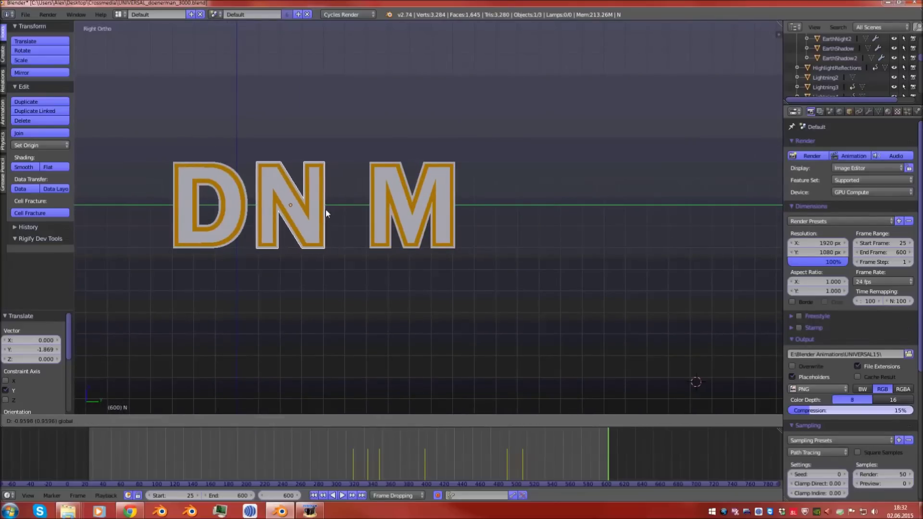
click(325, 209)
click(421, 211)
key(g)
key(y)
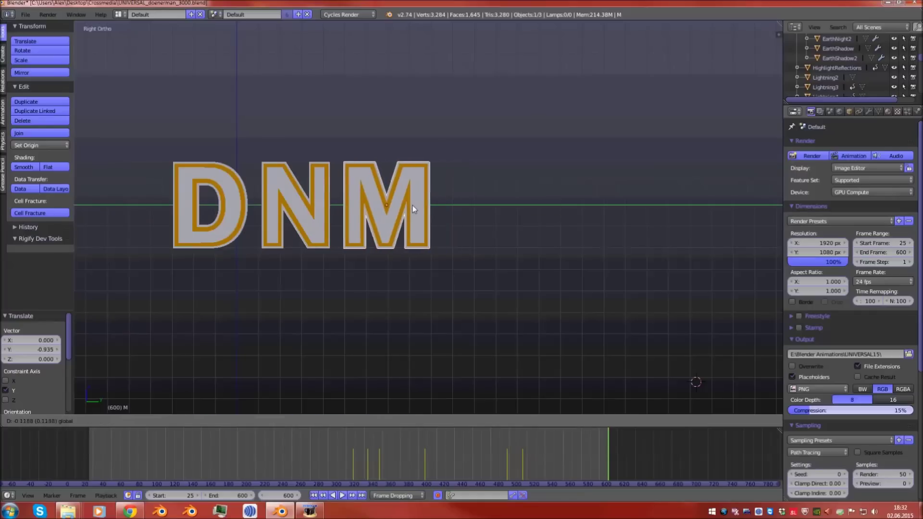
right_click(413, 206)
click(310, 210)
drag(332, 208, 336, 210)
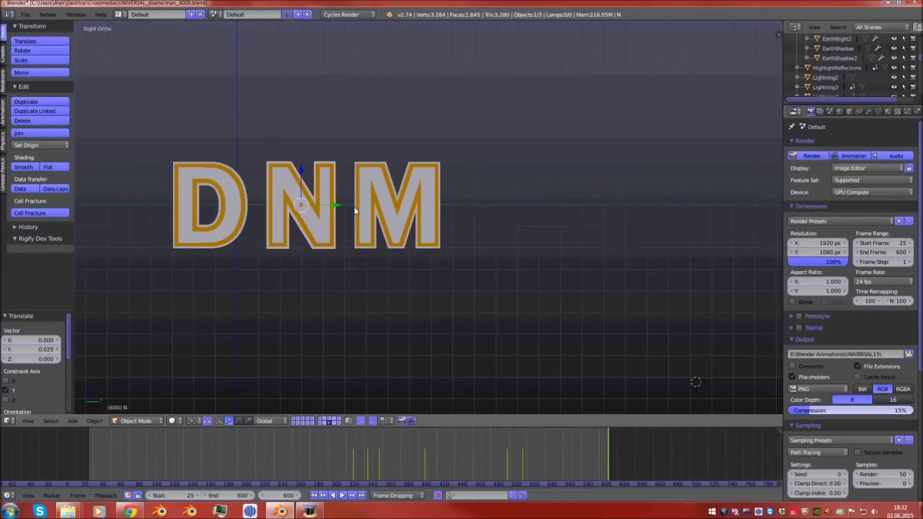
- Duplicate N and slide the copy along the row to sit after M
key(shift+d)
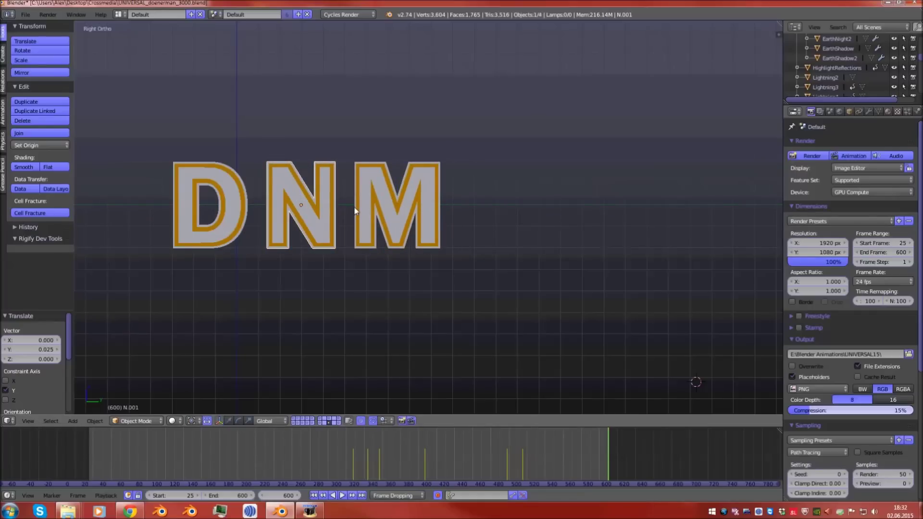
right_click(356, 210)
drag(335, 210, 529, 210)
middle_drag(529, 211, 494, 226)
scroll(416, 246, down, 2)
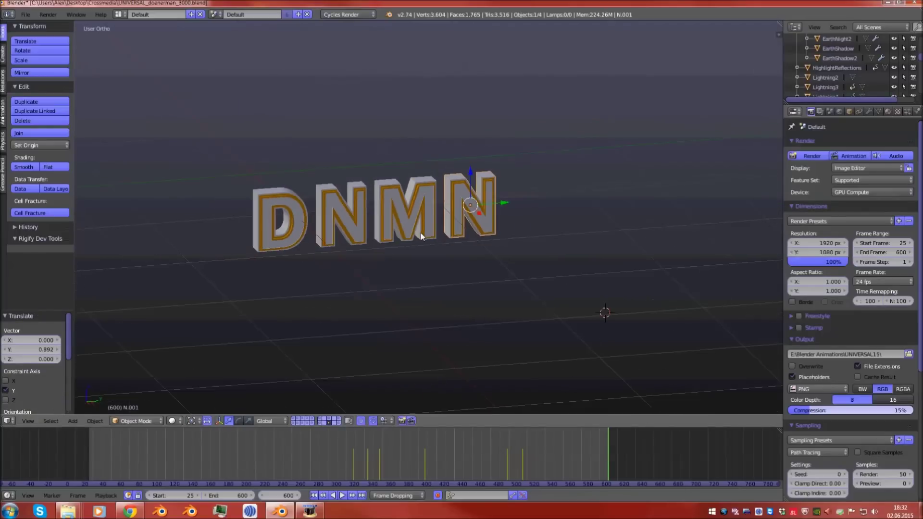
- Select all four letters D, N, M, N and return to the side view
shift+right_click(408, 226)
shift+right_click(356, 229)
shift+right_click(271, 223)
key(KP_1)
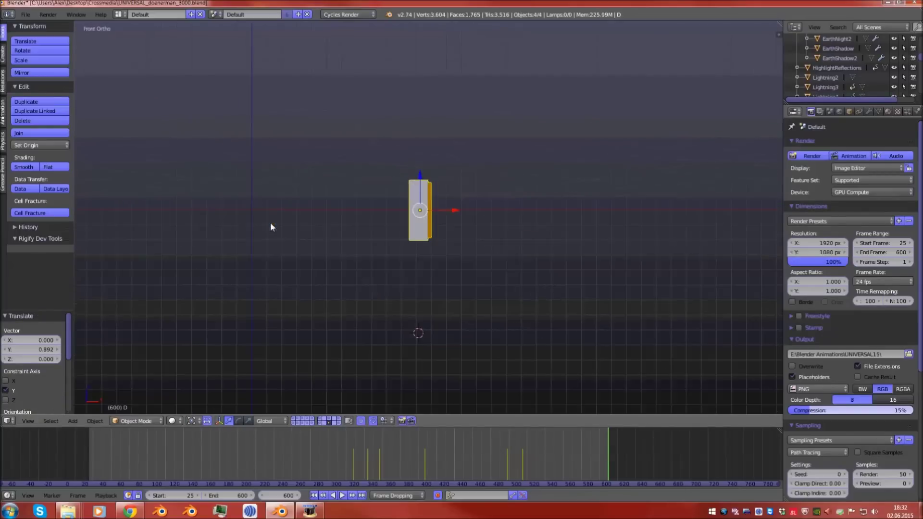
key(KP_3)
- Show the UNIVERSAL layer and slide the DNMN letters left along Y
key(KP_Decimal)
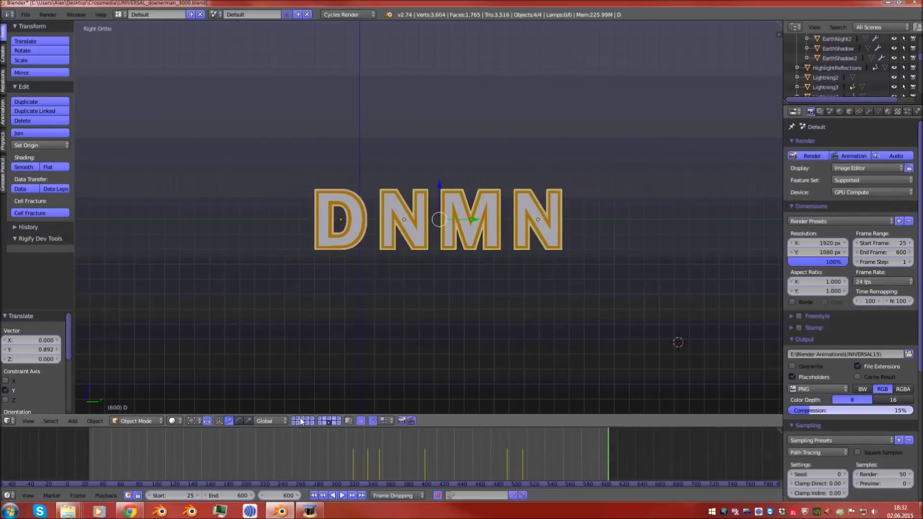
shift+click(323, 421)
middle_drag(391, 274, 412, 315)
drag(497, 235, 414, 243)
key(KP_3)
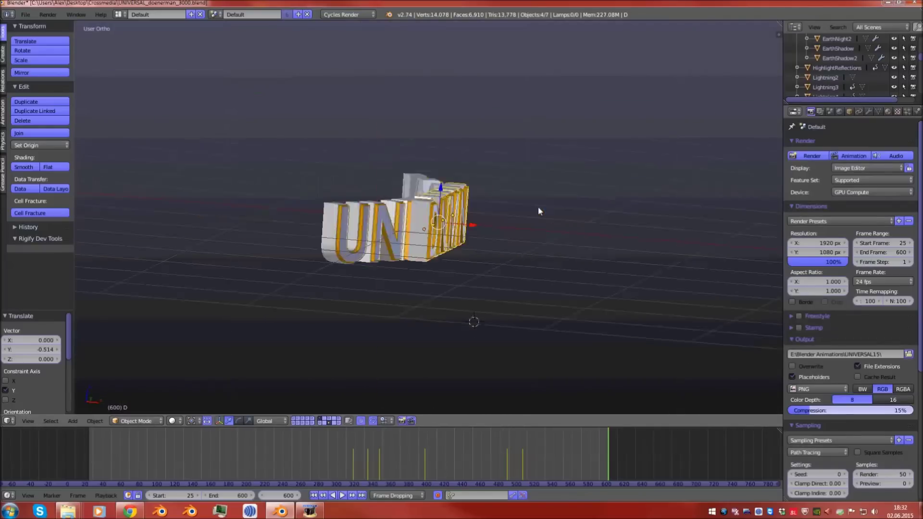
scroll(395, 206, up, 7)
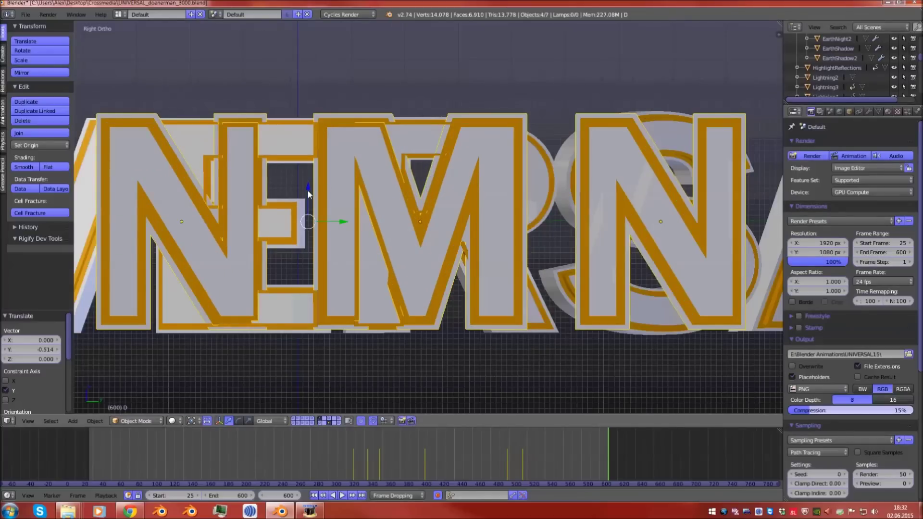
- Shift the DNMN letters slightly down along the Z axis
key(g)
key(z)
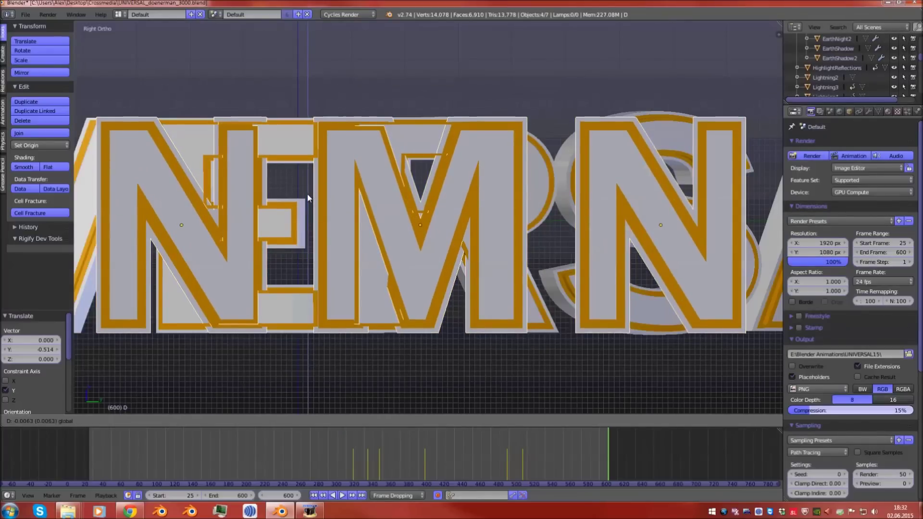
click(308, 195)
scroll(308, 194, down, 5)
- Move the DNMN letters along X so they sit in front of UNIVERSAL
middle_drag(308, 195, 383, 209)
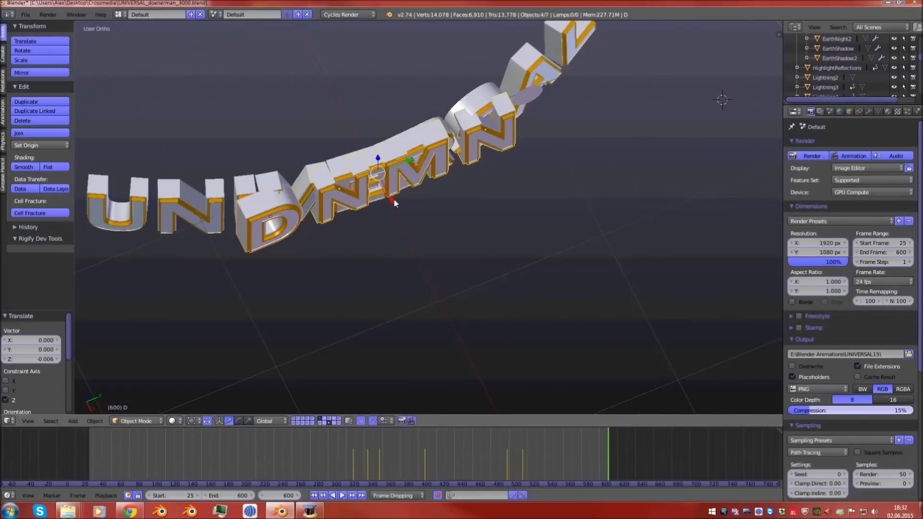
key(g)
key(x)
click(406, 232)
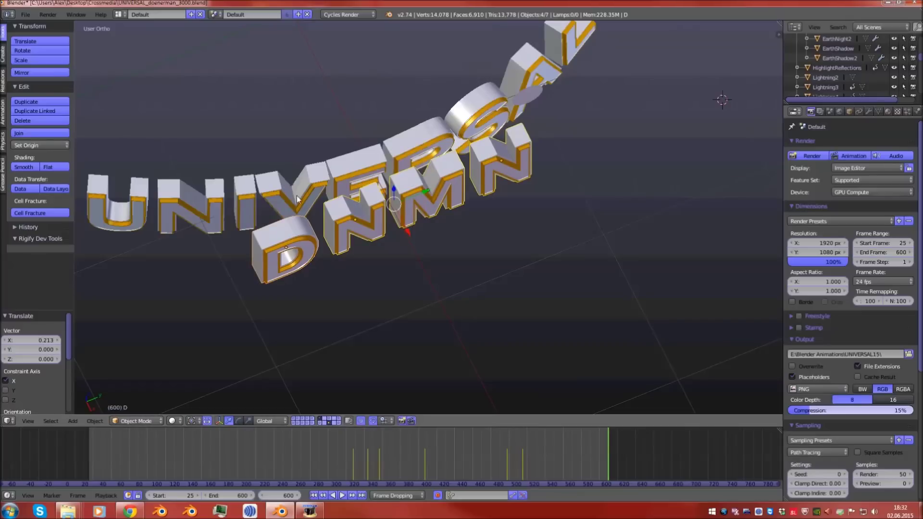
scroll(438, 181, down, 2)
- Deselect all, then reposition the last N letter from the side view
middle_drag(438, 181, 554, 89)
key(a)
scroll(437, 173, up, 4)
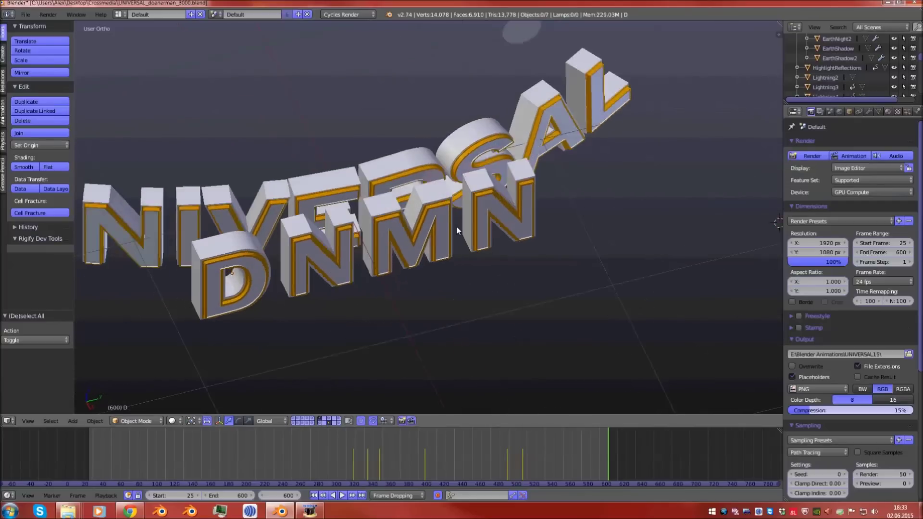
right_click(477, 219)
key(KP_1)
key(KP_3)
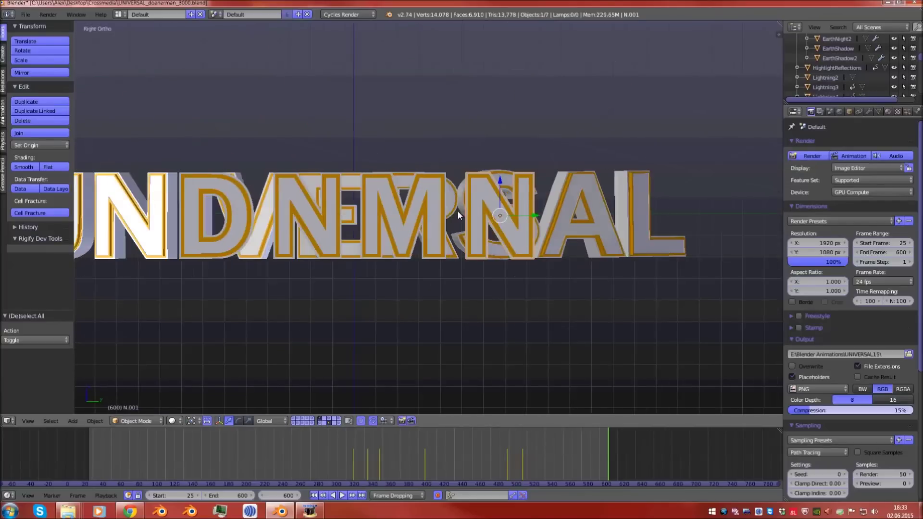
key(g)
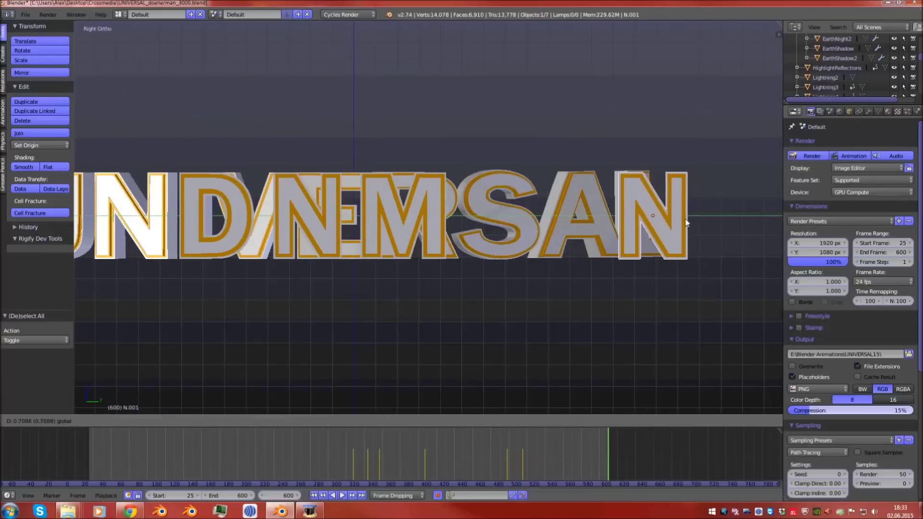
click(689, 225)
- Move the D letter to the front of the word
scroll(689, 225, down, 2)
shift+middle_drag(303, 235, 360, 236)
right_click(358, 234)
key(g)
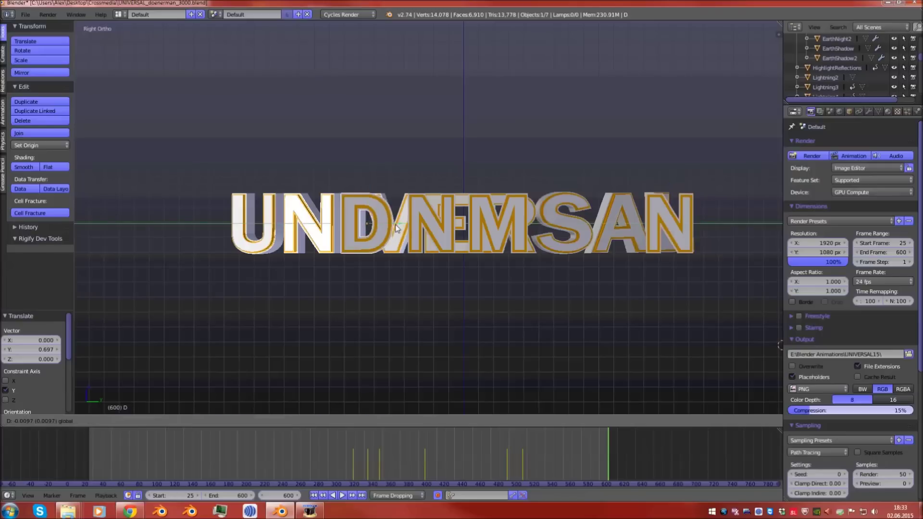
click(244, 235)
- Move the M letter further to the right
right_click(406, 228)
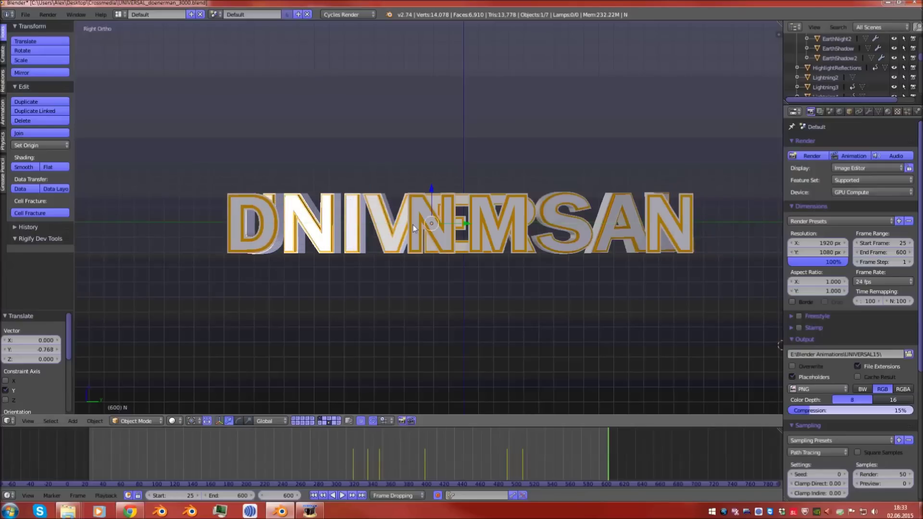
key(g)
click(464, 229)
key(g)
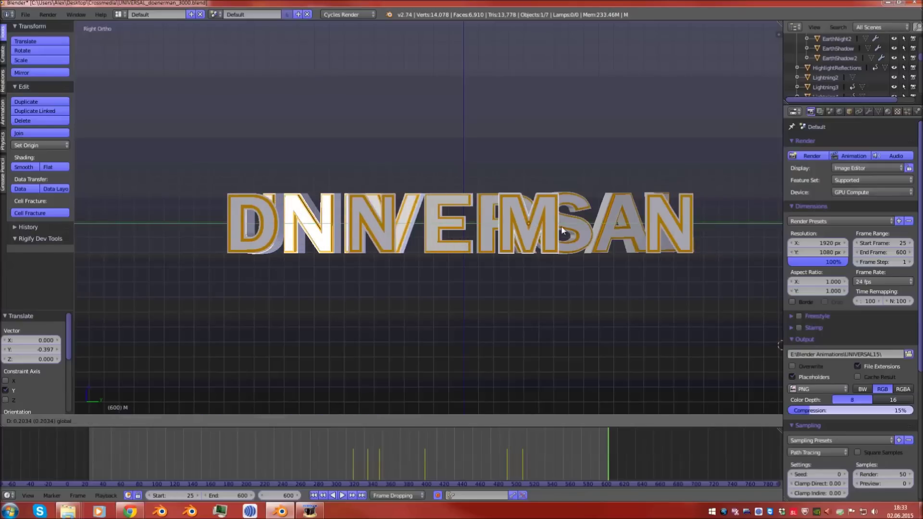
click(562, 230)
- Reposition and nudge the other N letter
right_click(397, 238)
key(g)
click(403, 231)
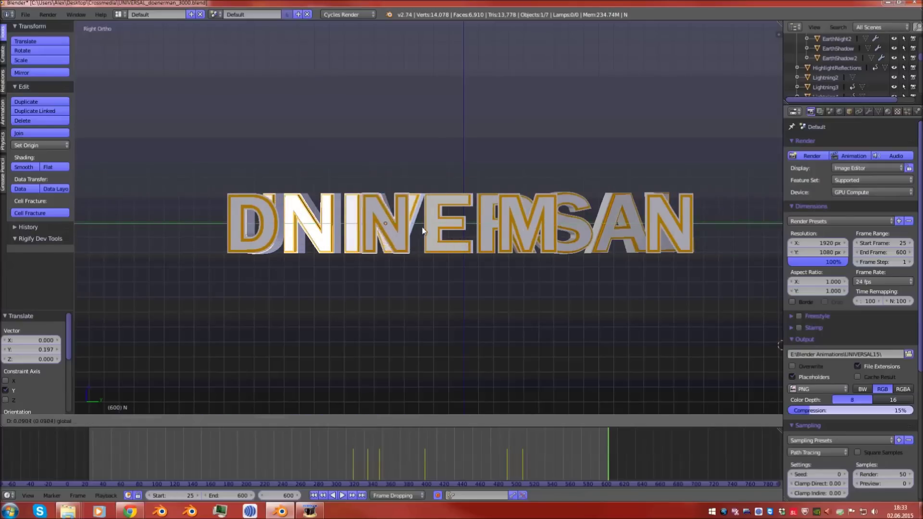
mouse_move(404, 231)
middle_down()
mouse_move(439, 336)
mouse_move(443, 309)
mouse_move(421, 226)
middle_up()
key(g)
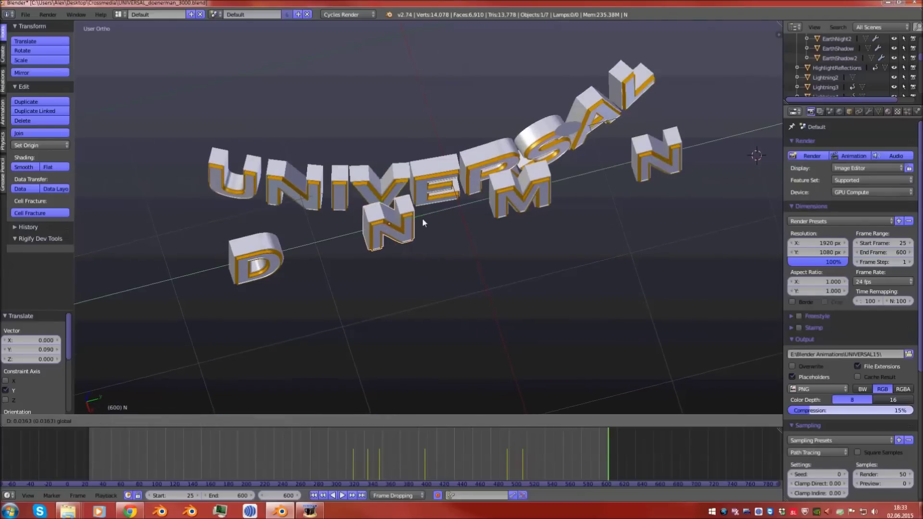
click(425, 217)
- Try moving the M letter along Y, then deselect everything
right_click(527, 195)
key(g)
key(y)
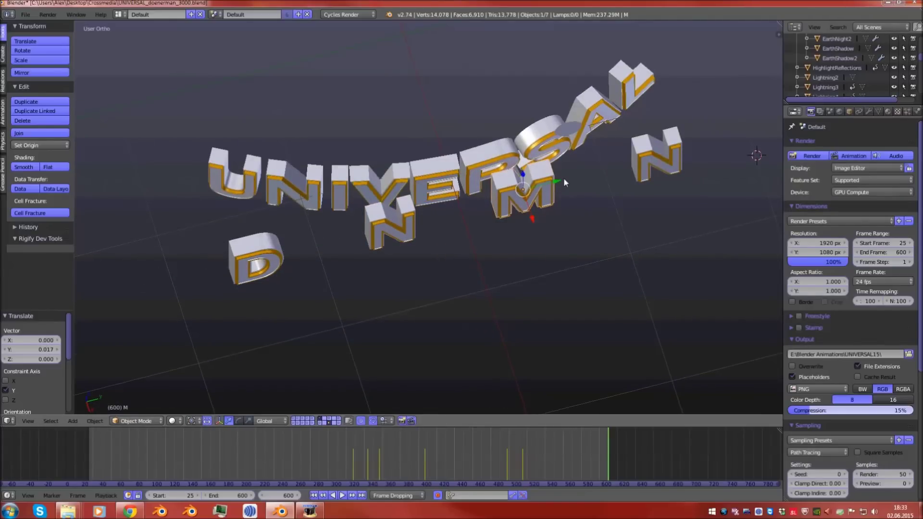
key(a)
mouse_move(538, 193)
middle_down()
mouse_move(511, 146)
mouse_move(521, 206)
mouse_move(519, 192)
middle_up()
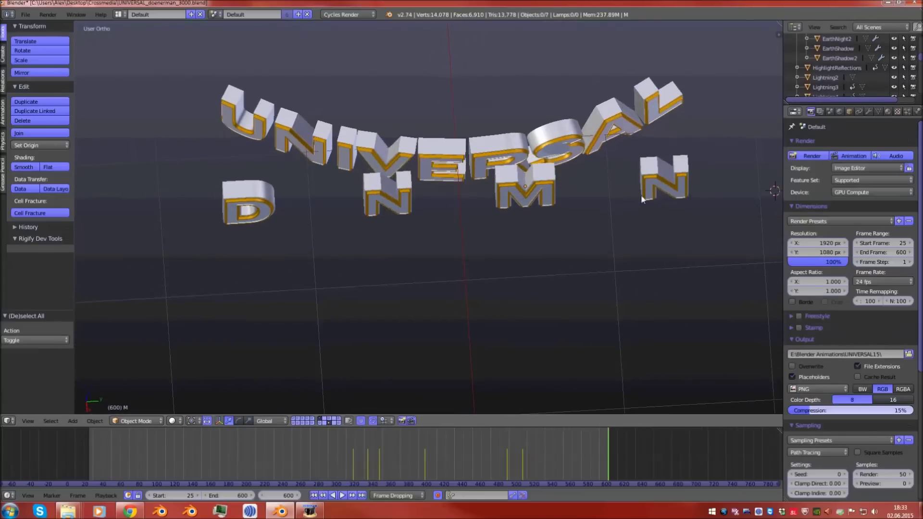
middle_drag(612, 179, 637, 141)
- Select the N, M, N and D letters and slide them left along X
right_click(638, 138)
shift+right_click(534, 183)
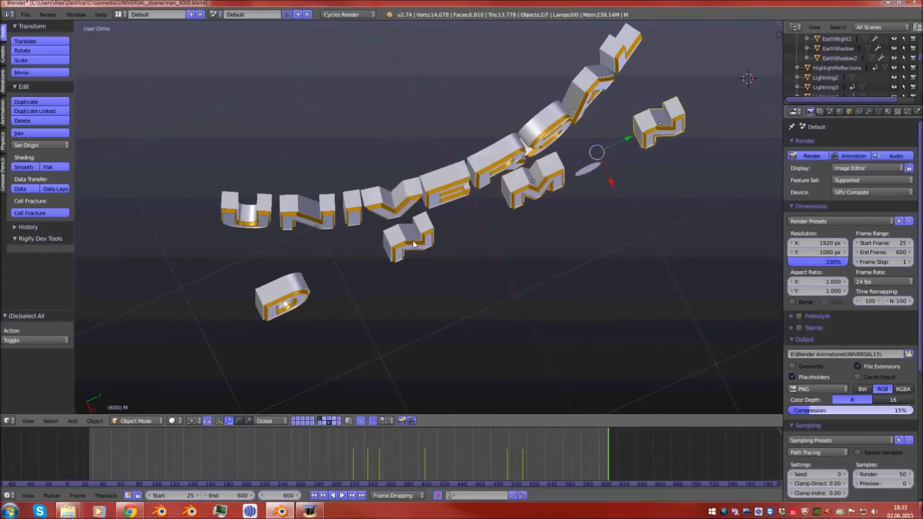
shift+right_click(396, 248)
shift+right_click(307, 293)
middle_drag(308, 293, 450, 189)
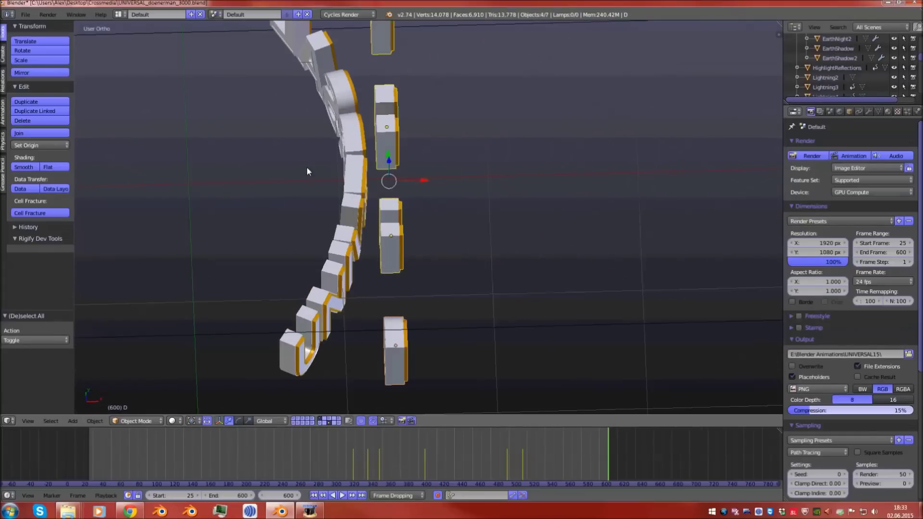
drag(417, 181, 365, 169)
- Reselect all four DNMN letters and start a move, cancelling it to keep their positions
middle_drag(365, 169, 352, 126)
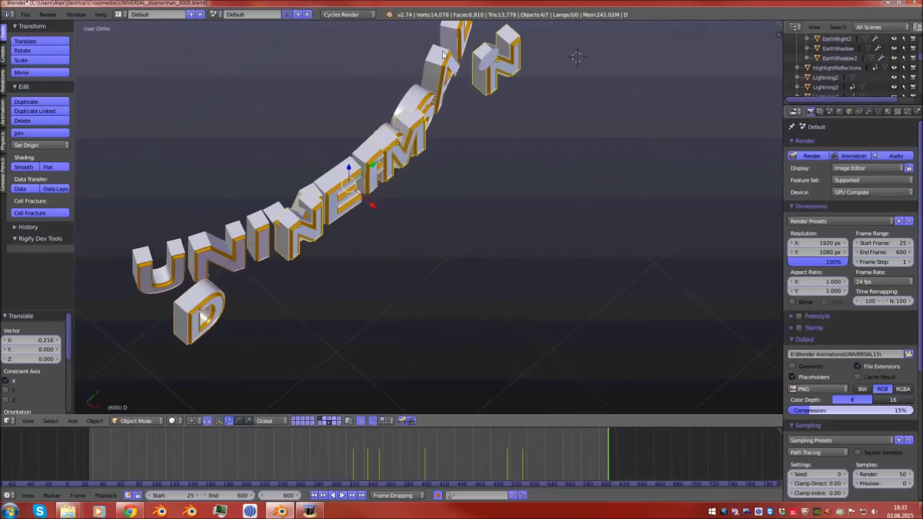
middle_drag(421, 127, 392, 111)
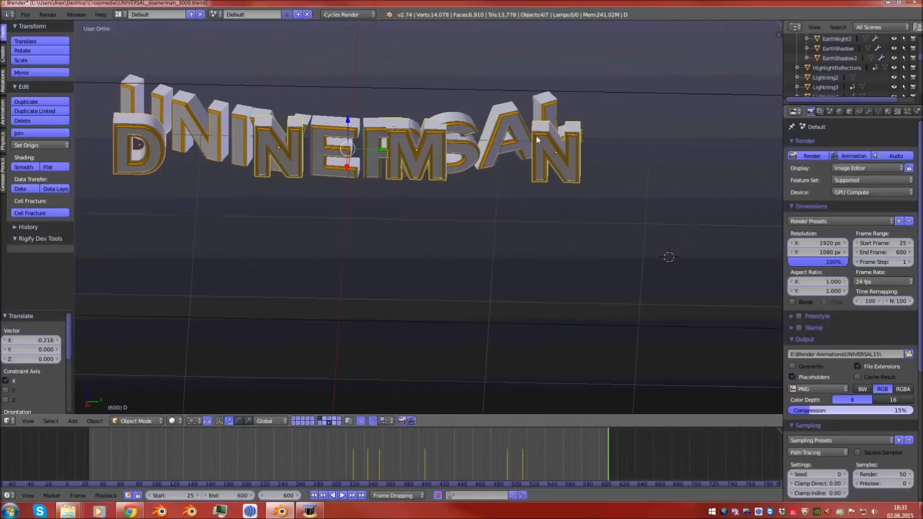
middle_drag(522, 172, 442, 153)
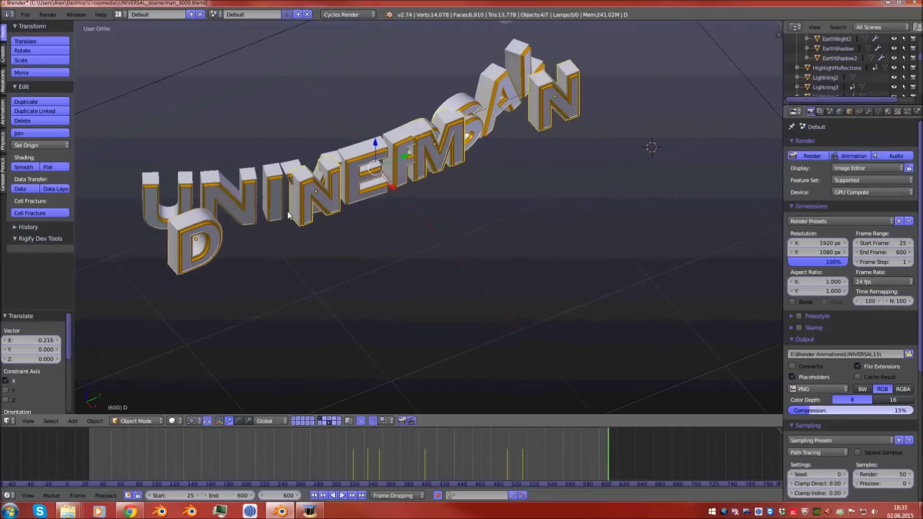
right_click(565, 113)
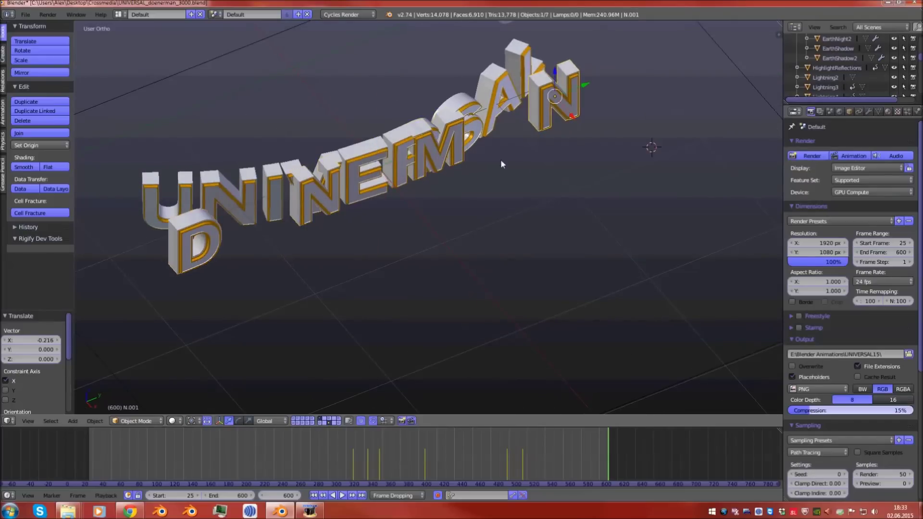
scroll(461, 169, up, 2)
shift+right_click(478, 137)
scroll(419, 228, up, 2)
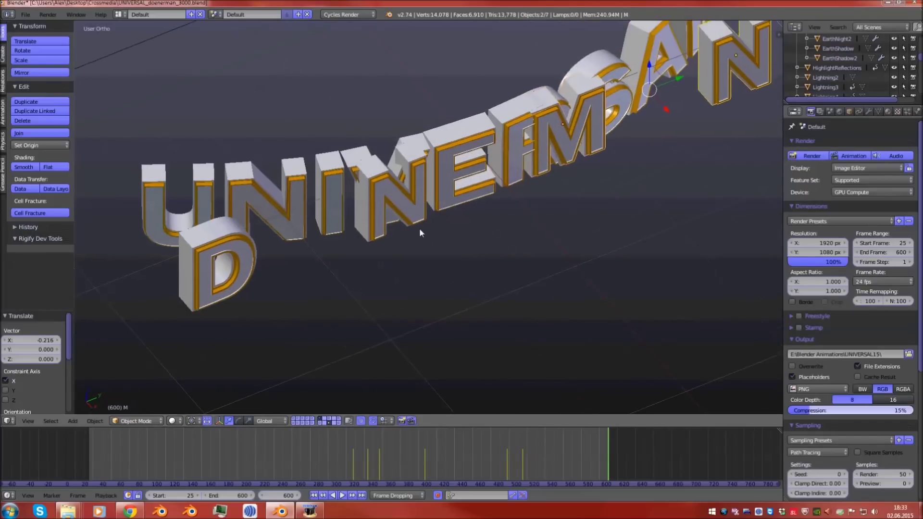
shift+right_click(379, 239)
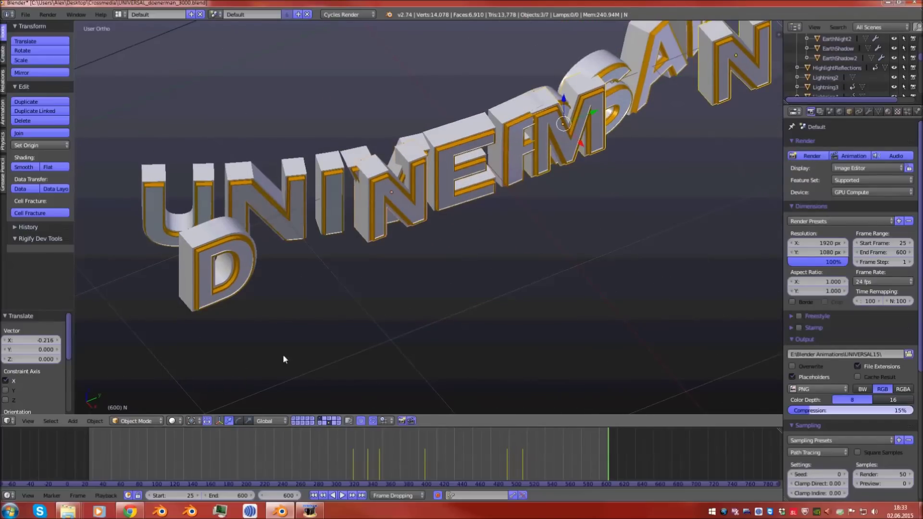
shift+right_click(229, 292)
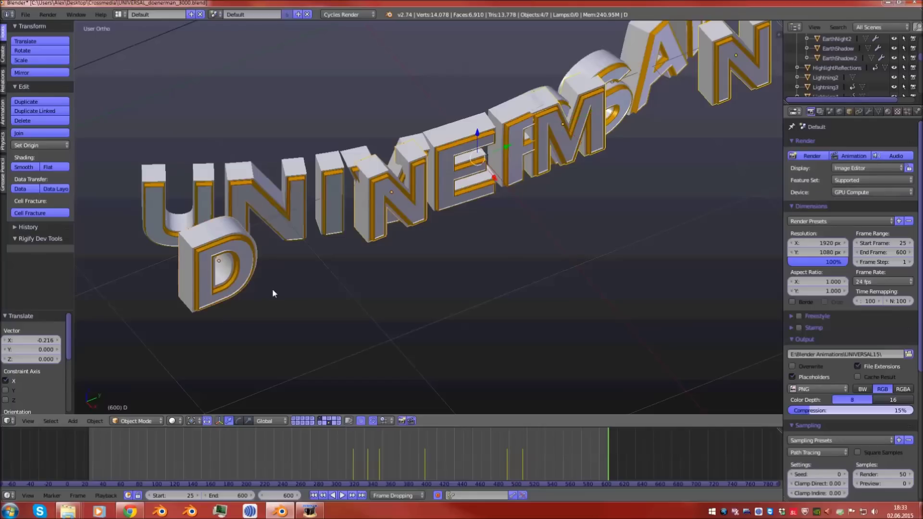
key(g)
right_click(237, 281)
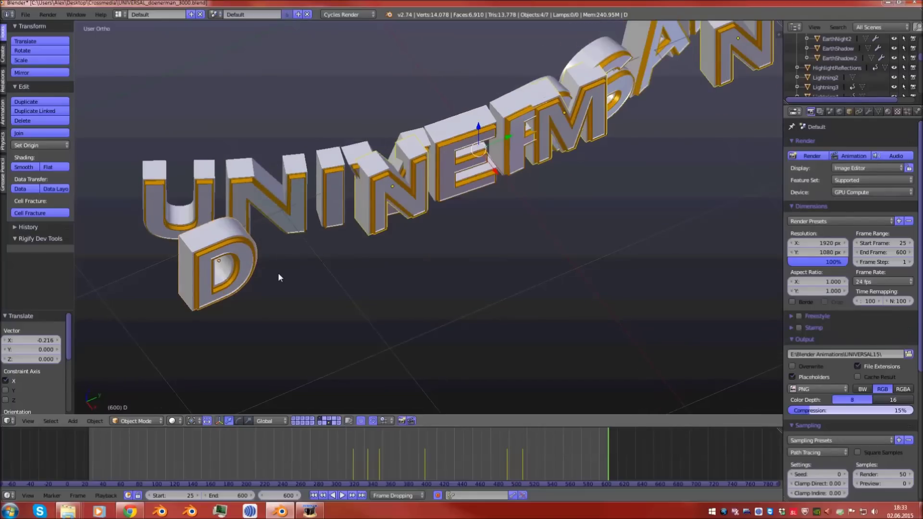
- Join the four selected DNMN letters into one object with Ctrl+J
key(ctrl+j)
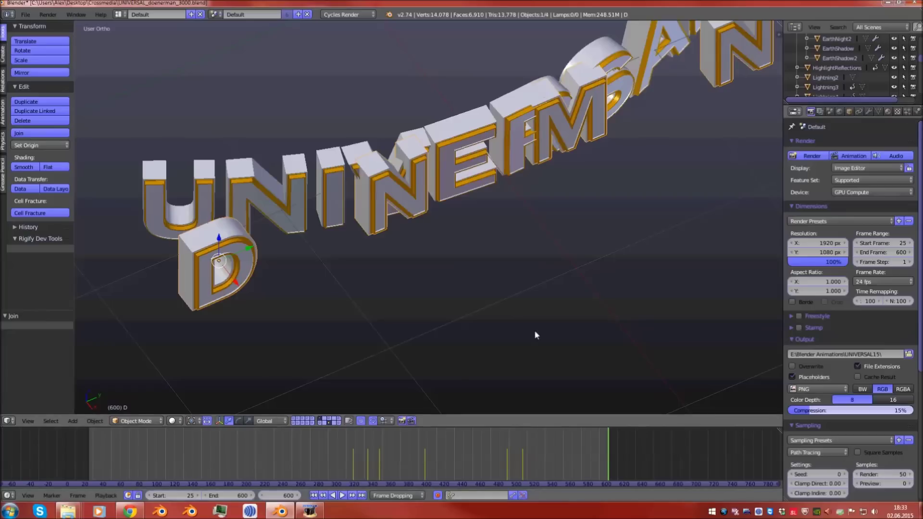
scroll(443, 280, down, 5)
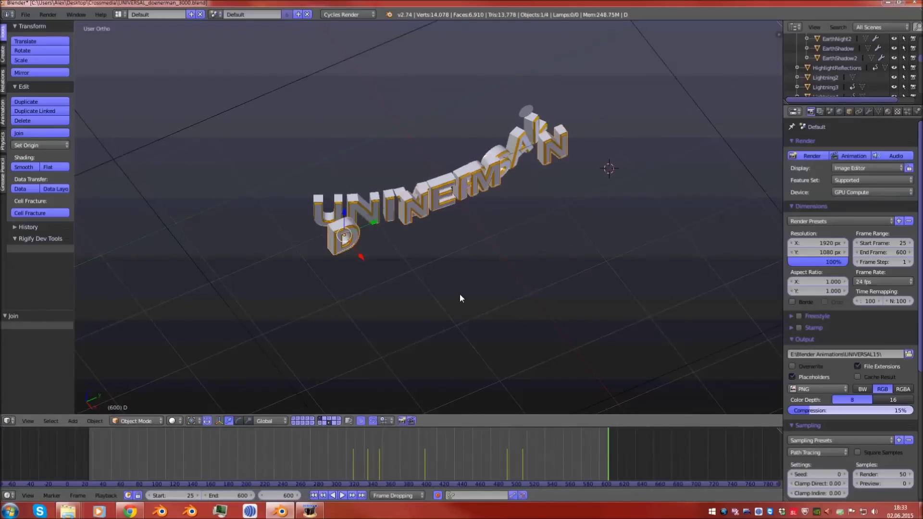
scroll(432, 283, up, 3)
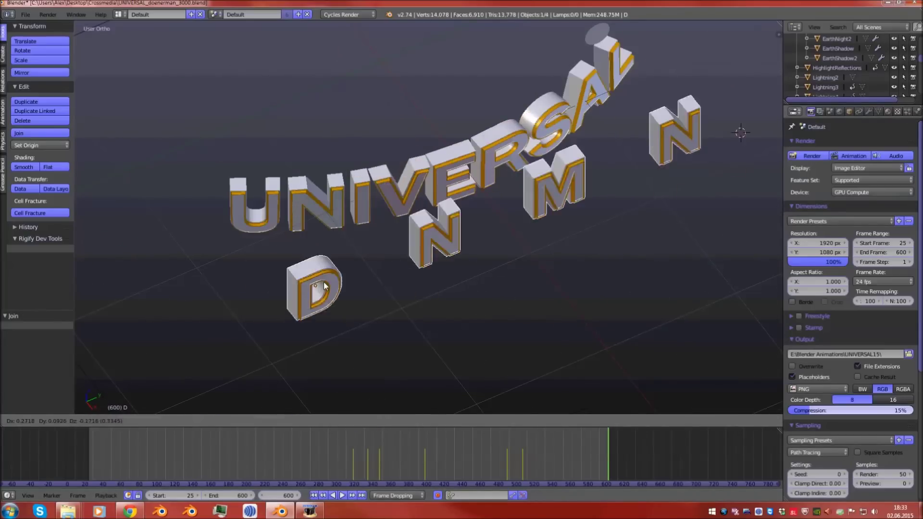
middle_drag(330, 284, 332, 412)
- Select the UNIVERSAL text and make its layer the only visible one
right_click(308, 194)
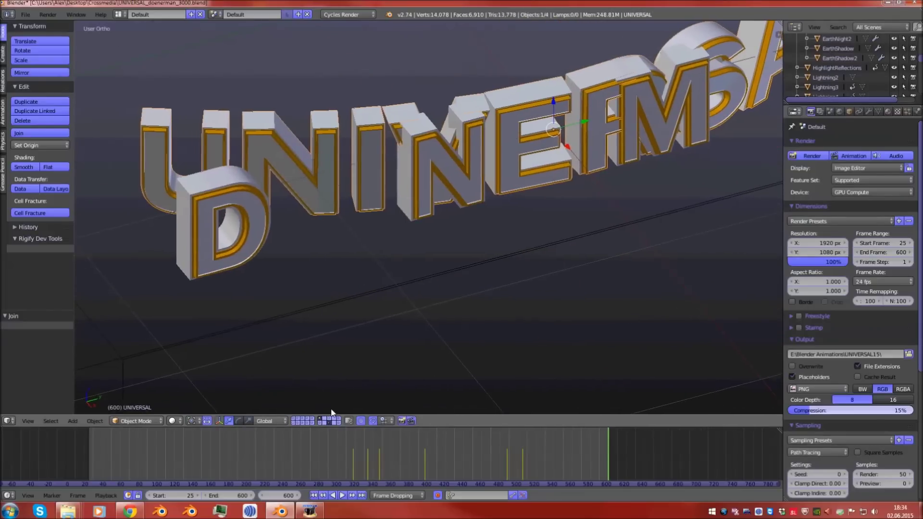
click(329, 420)
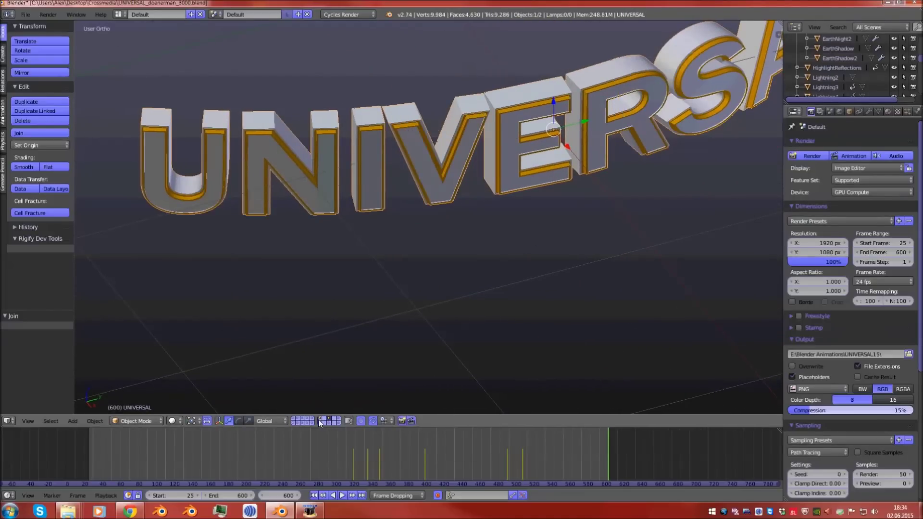
shift+click(319, 419)
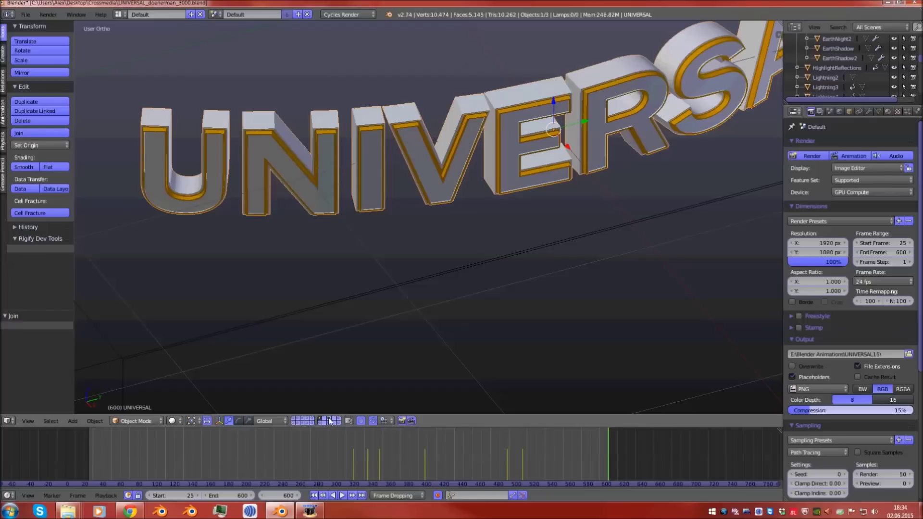
click(330, 421)
scroll(370, 266, down, 3)
middle_drag(370, 266, 593, 156)
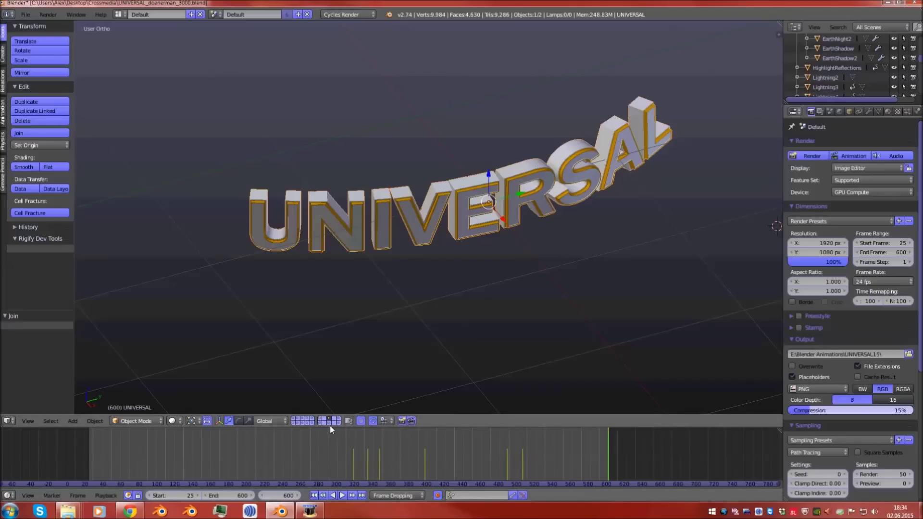
- Delete the UNIVERSAL text object and show the DNMN letters' layer
key(x)
click(479, 199)
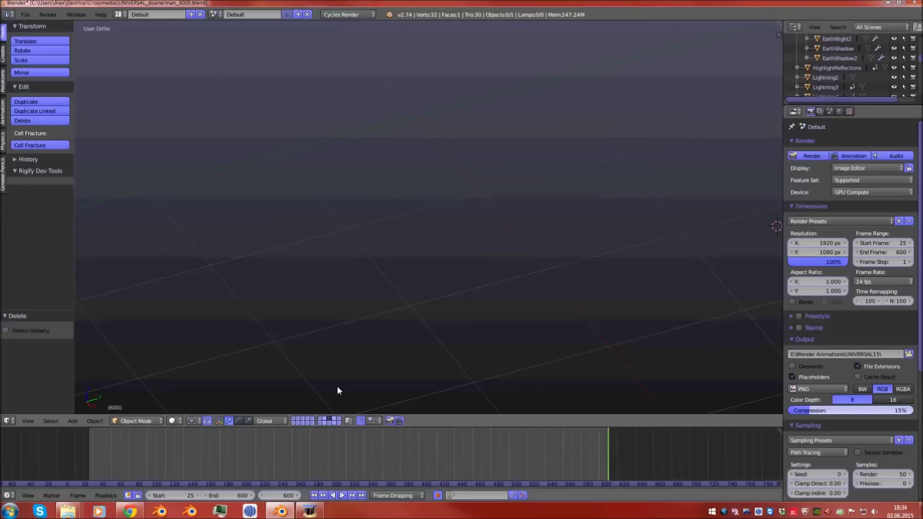
click(330, 424)
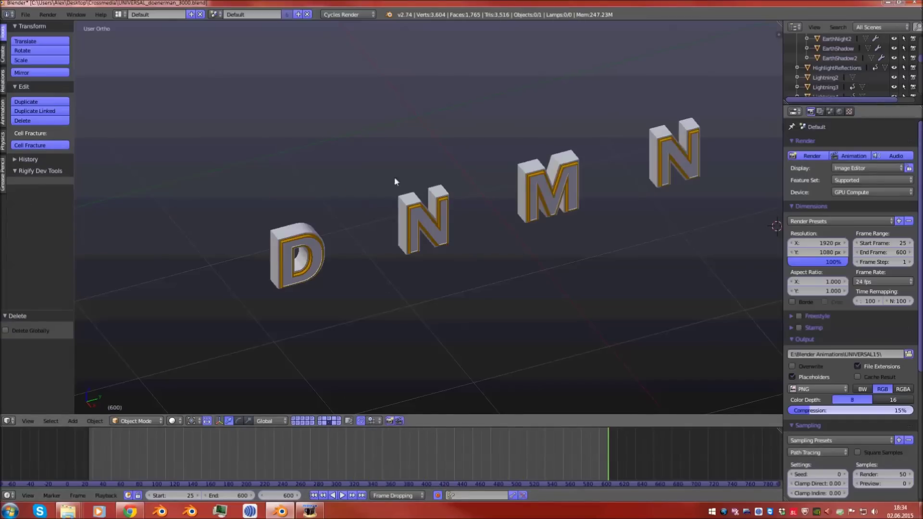
click(331, 421)
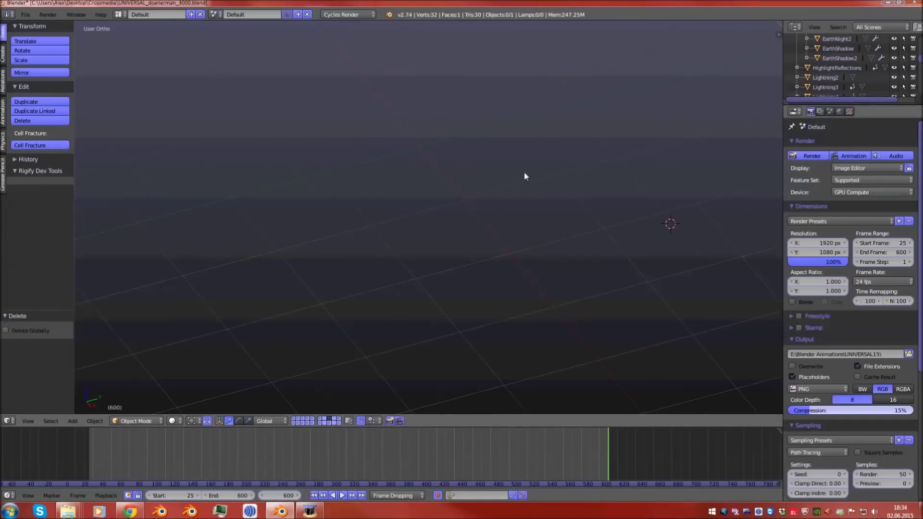
click(329, 422)
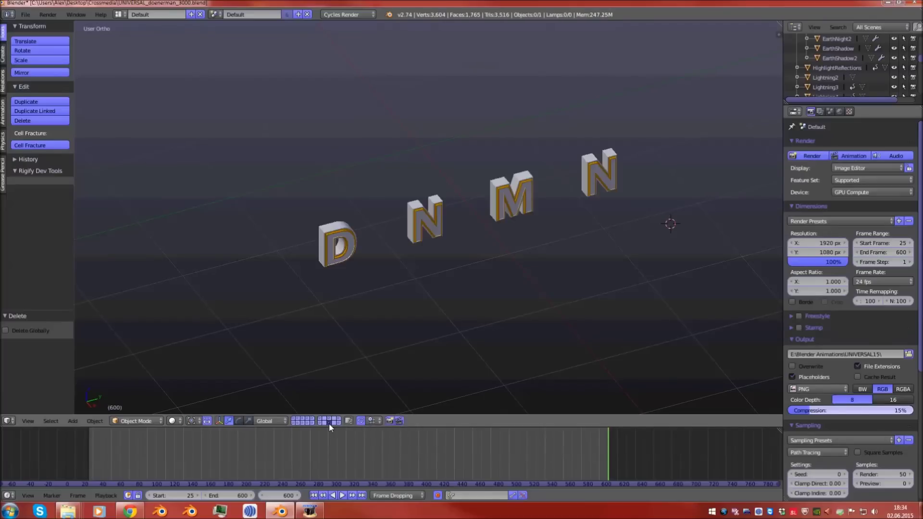
- Move the joined DNMN letters to another layer and display that layer
right_click(588, 172)
scroll(588, 172, up, 3)
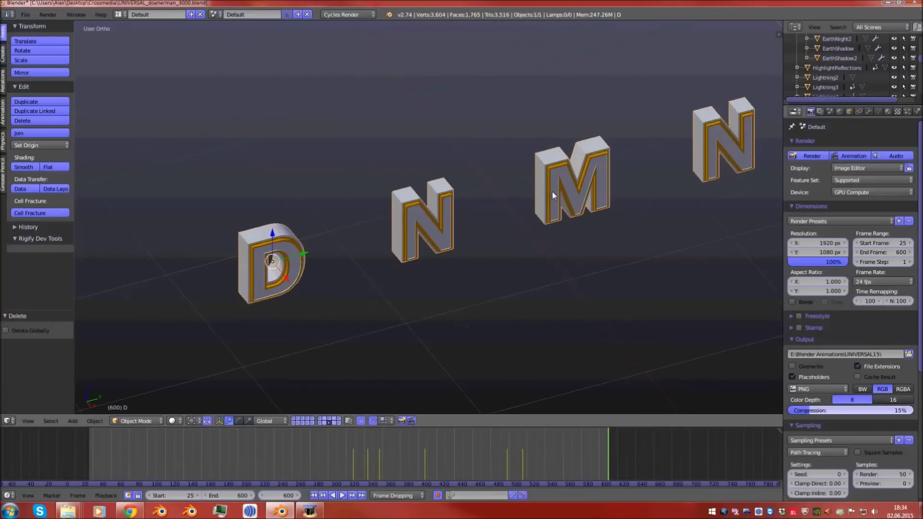
key(m)
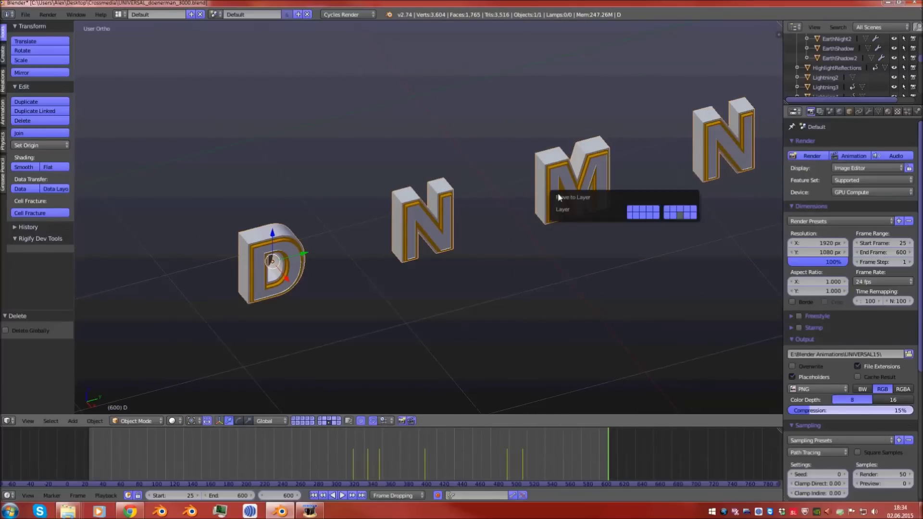
click(683, 211)
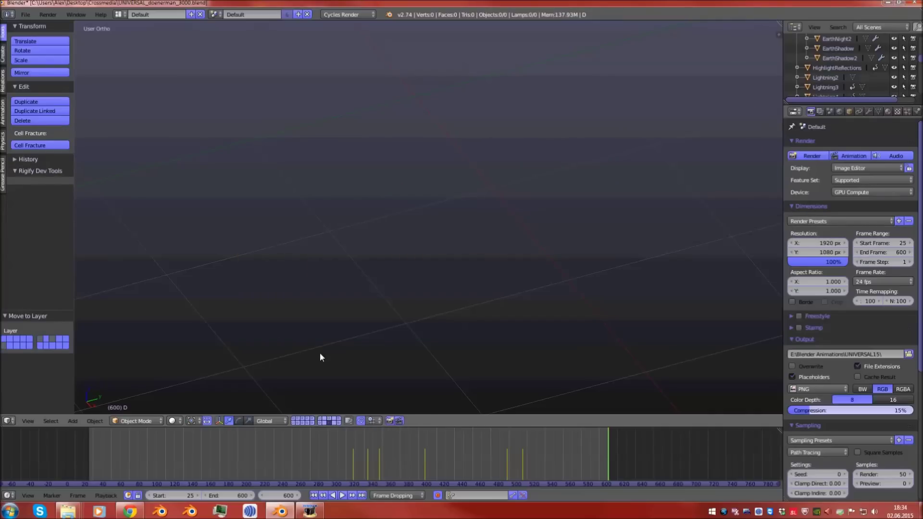
click(330, 421)
scroll(365, 338, down, 4)
- Show the sphere-and-bones layer together with the DNMN letters' layer
scroll(375, 403, up, 3)
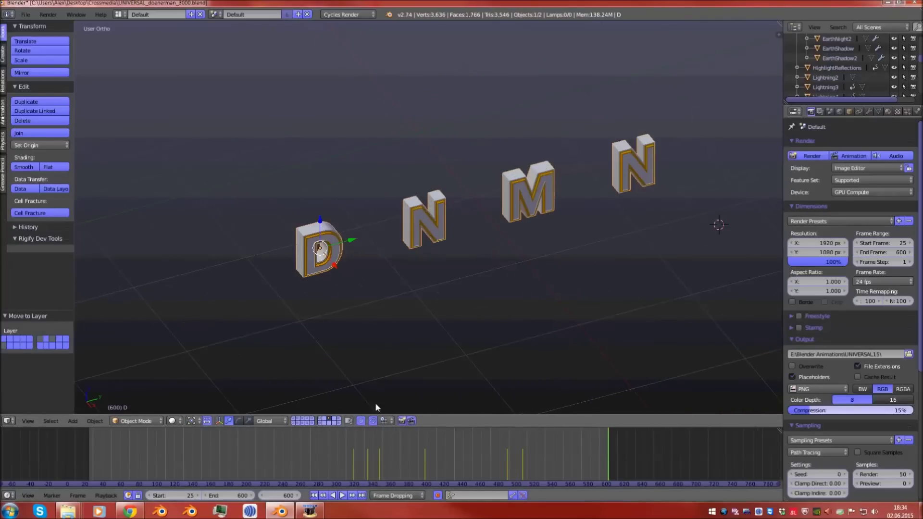
scroll(376, 379, down, 1)
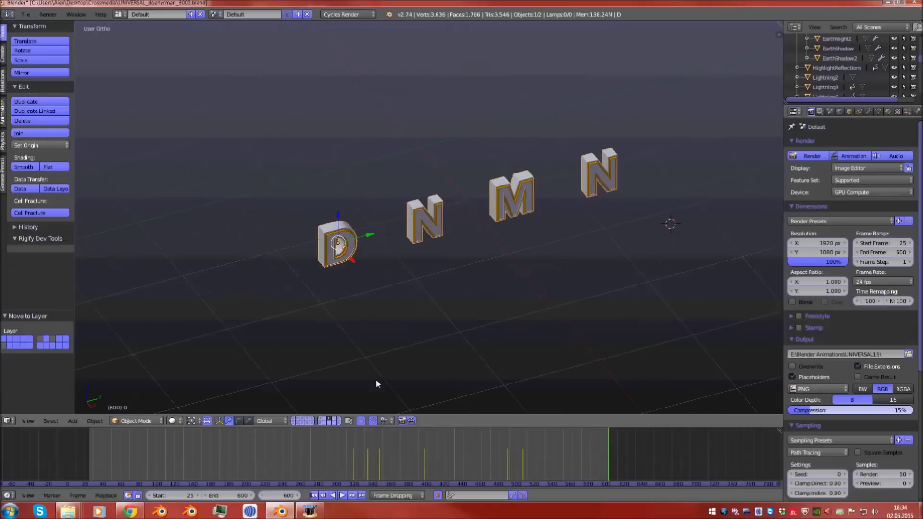
click(339, 418)
click(339, 422)
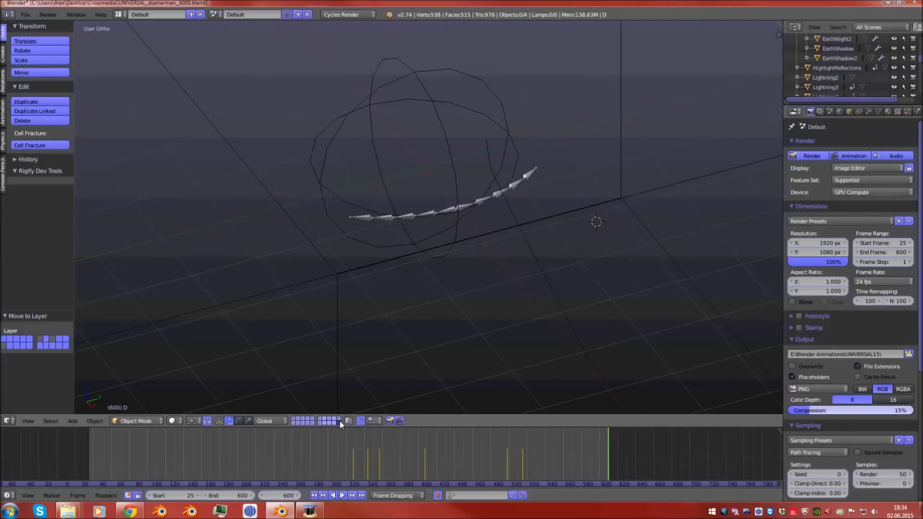
scroll(363, 392, up, 2)
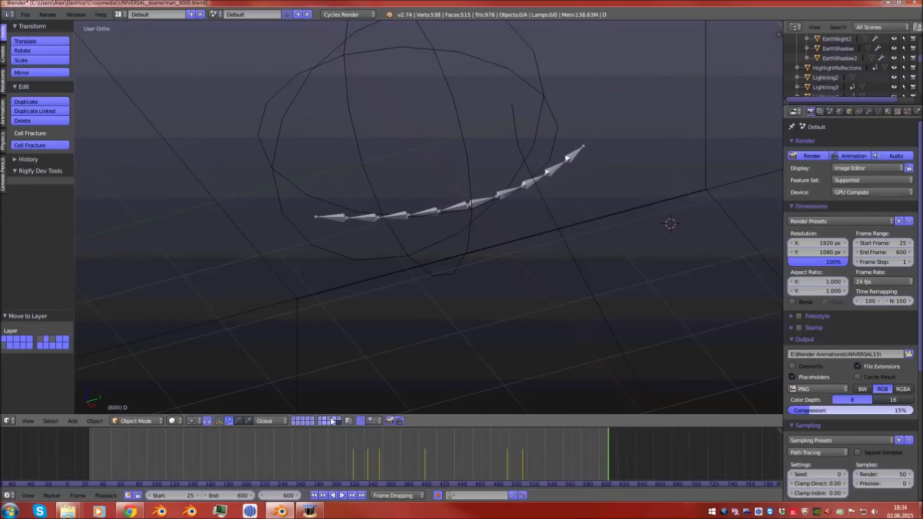
shift+click(332, 422)
middle_drag(324, 329, 359, 179)
scroll(338, 211, up, 3)
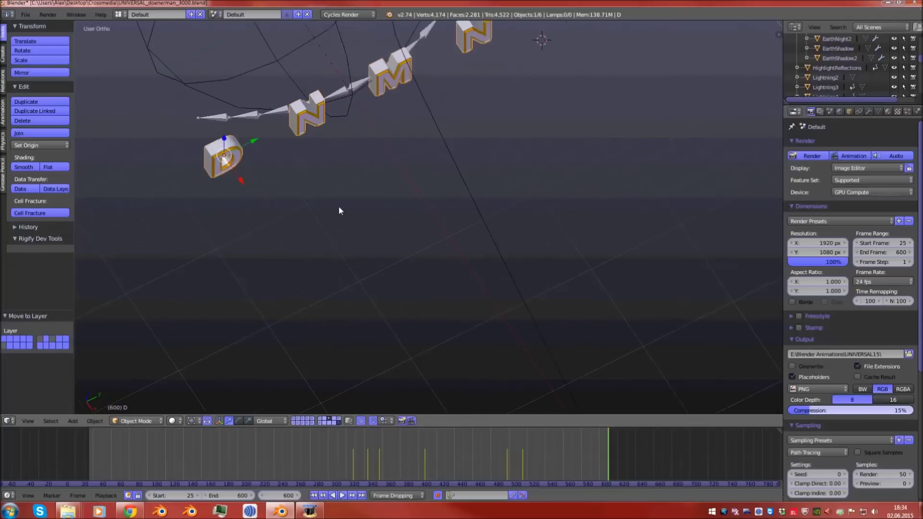
middle_drag(338, 210, 398, 241)
scroll(402, 228, up, 3)
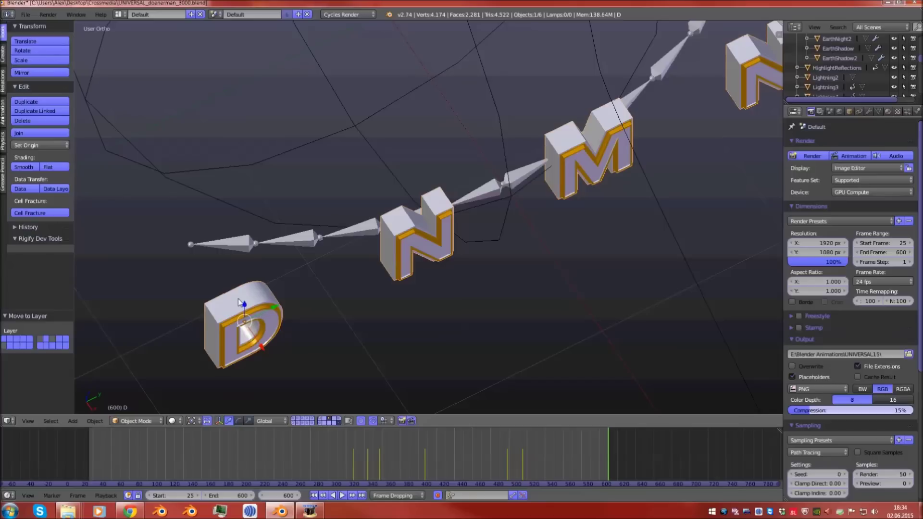
- Select the first armature bone and bring up the Ctrl+P parenting options
right_click(240, 248)
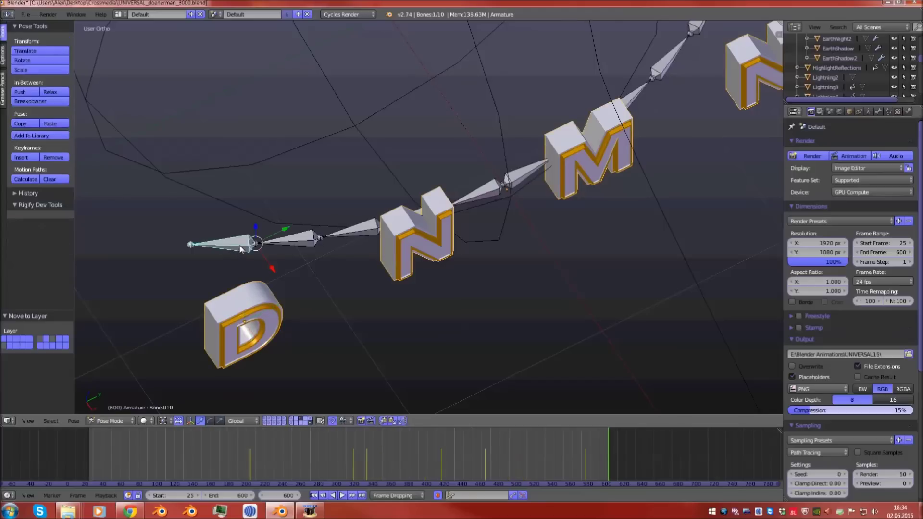
middle_drag(548, 193, 515, 173)
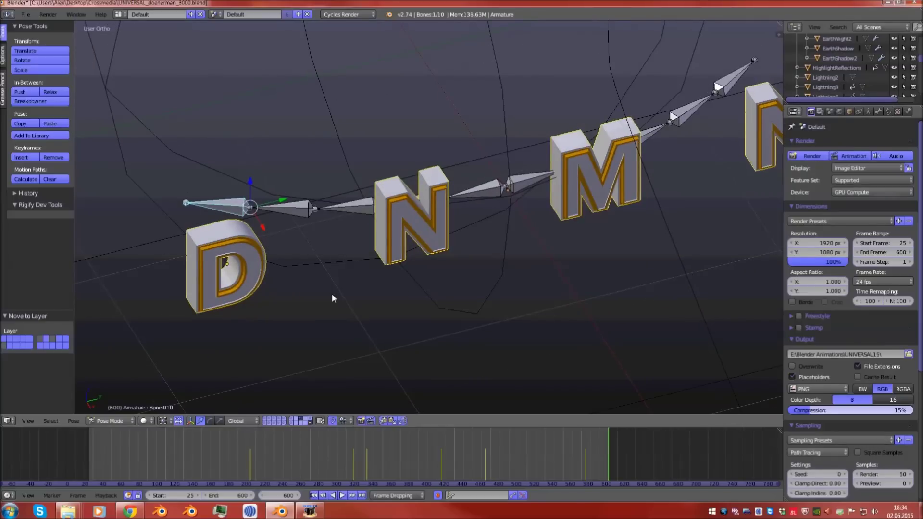
key(shift+s)
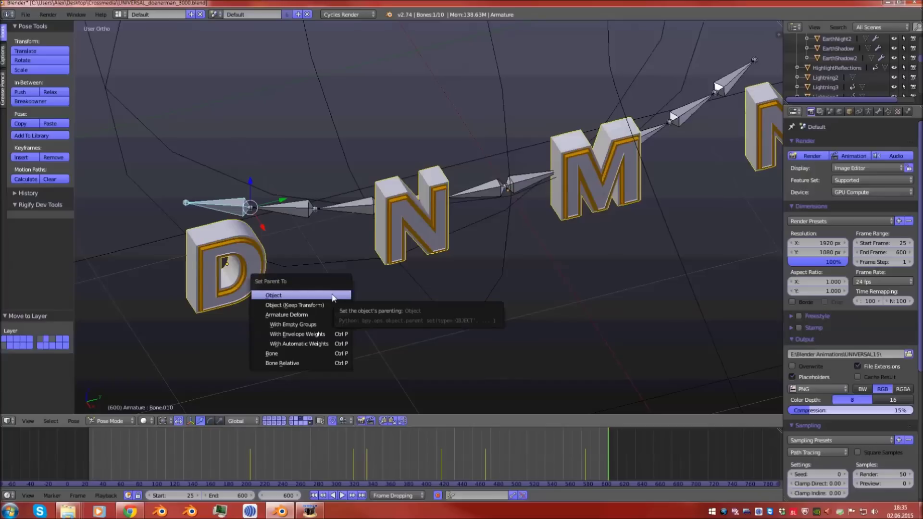
key(ctrl+p)
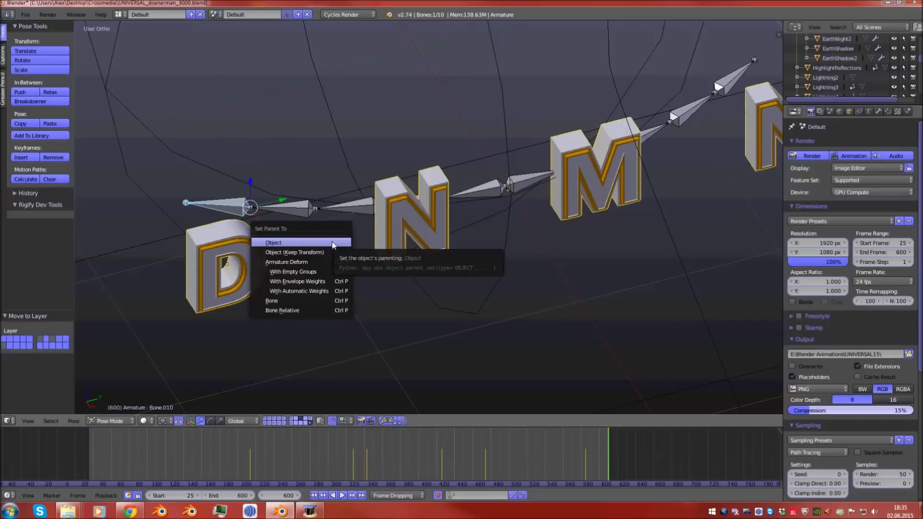
- Parent the letters to the armature With Automatic Weights and view through the camera
click(318, 292)
key(a)
middle_drag(360, 223, 357, 247)
key(KP_0)
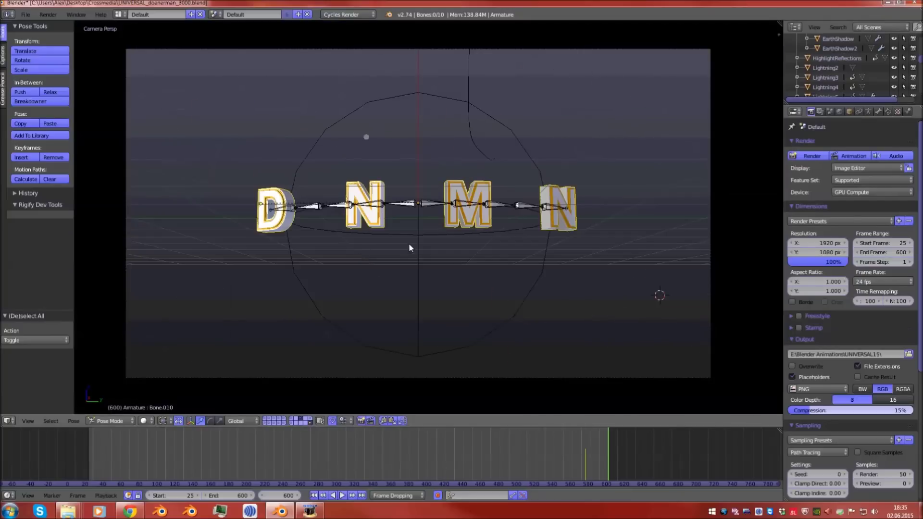
- Turn on all scene layers, return to Object Mode, and scrub the animation frames
shift+click(267, 420)
mouse_move(266, 421)
mouse_down()
mouse_move(309, 421)
mouse_move(264, 423)
mouse_up()
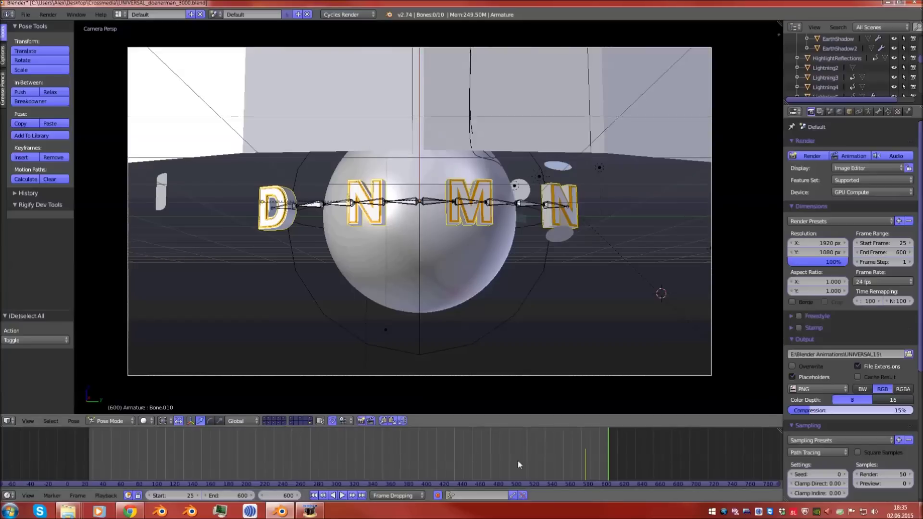
key(a)
key(a)
click(115, 421)
click(133, 415)
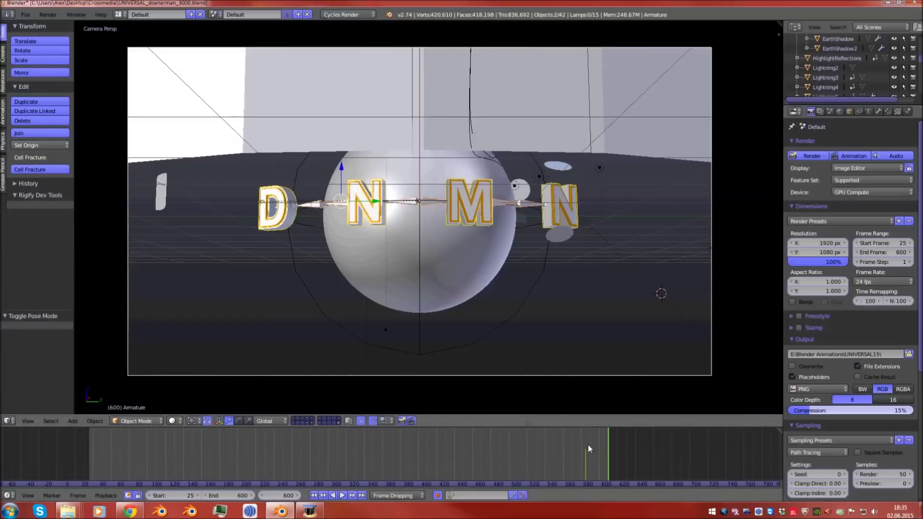
mouse_move(588, 449)
mouse_down()
mouse_move(307, 462)
mouse_move(595, 432)
mouse_up()
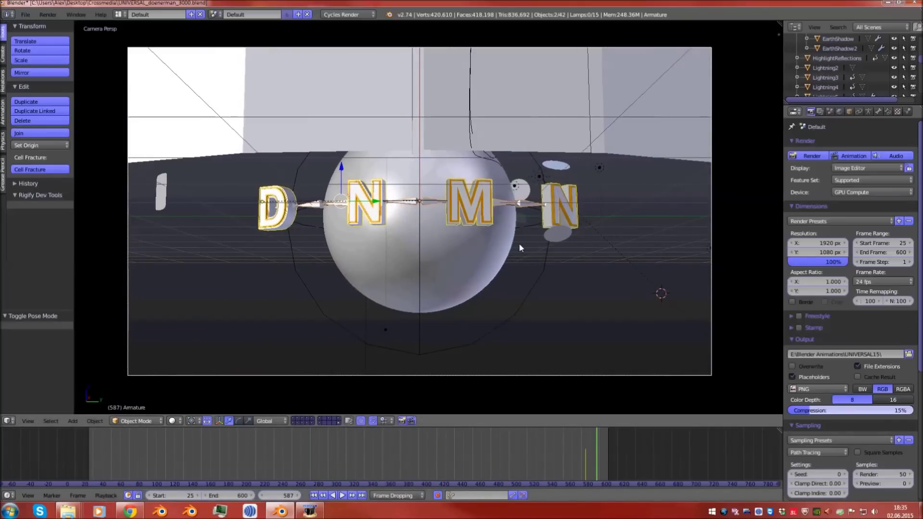
key(a)
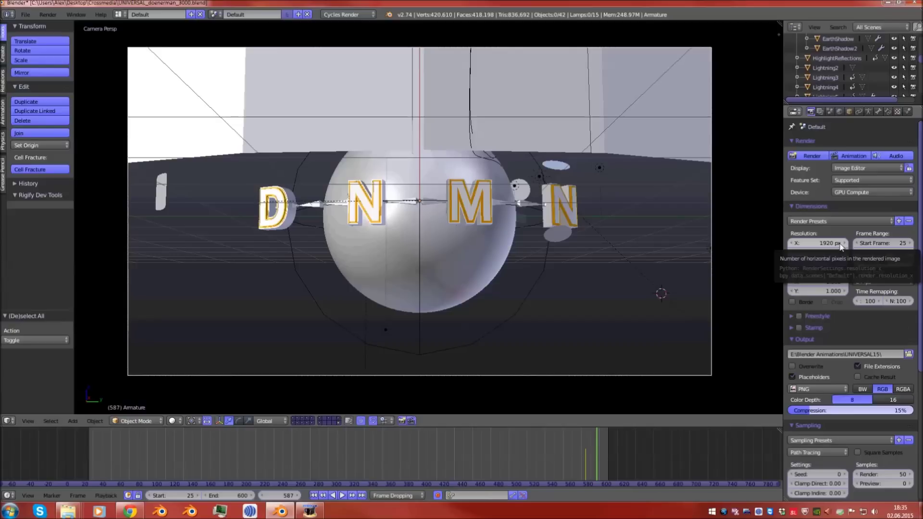
- Check the PNG output format, jump to frame 599, and set render samples to 500
scroll(852, 307, down, 6)
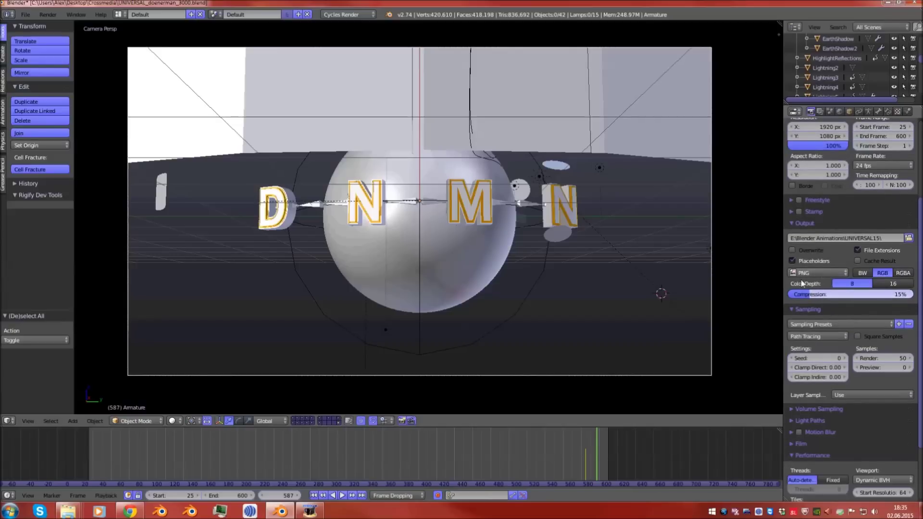
click(844, 274)
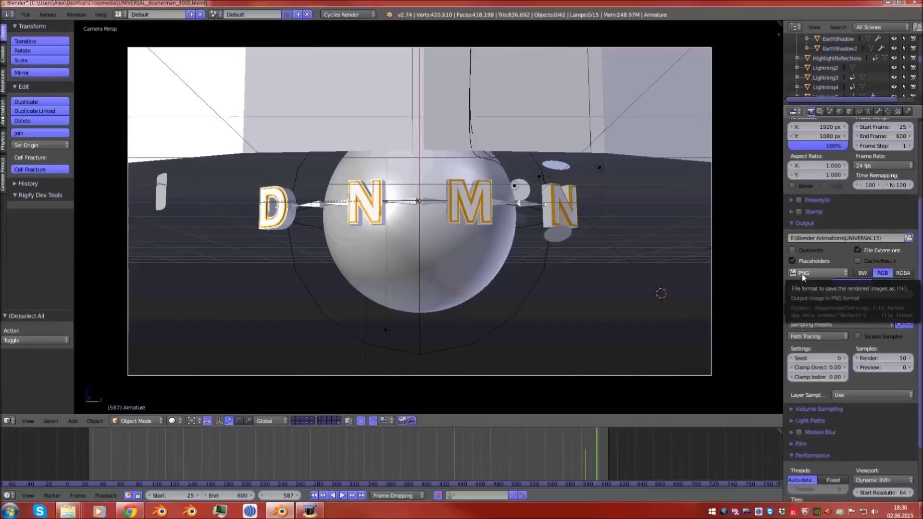
scroll(837, 276, down, 1)
scroll(837, 276, down, 3)
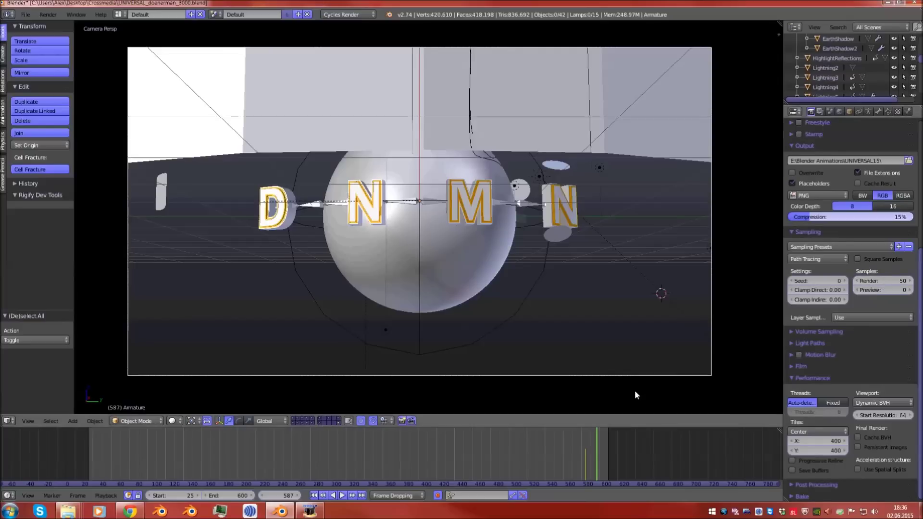
drag(608, 458, 609, 458)
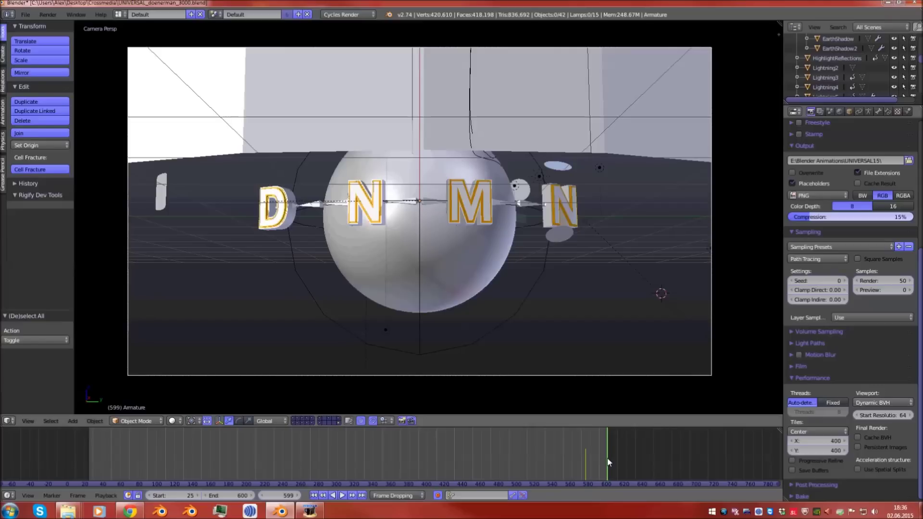
click(881, 281)
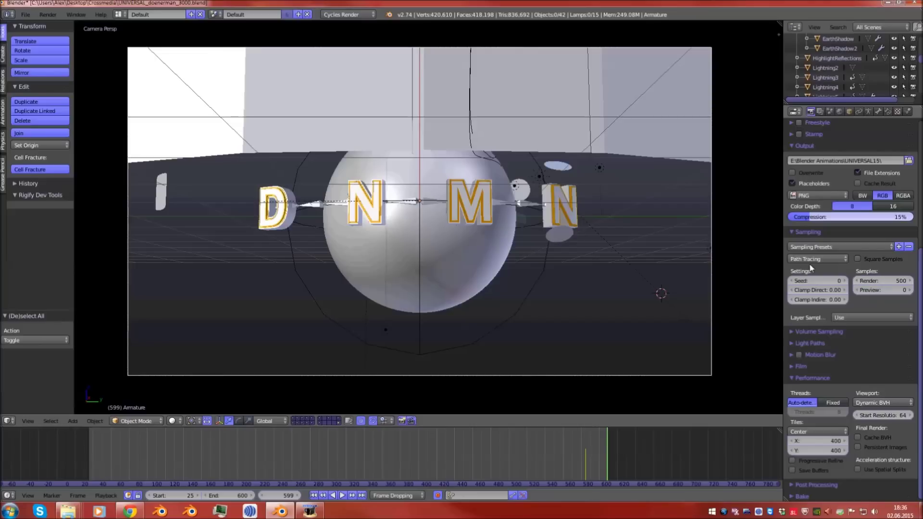
- Render frame 599 and zoom into the result to inspect the letters
key(F12)
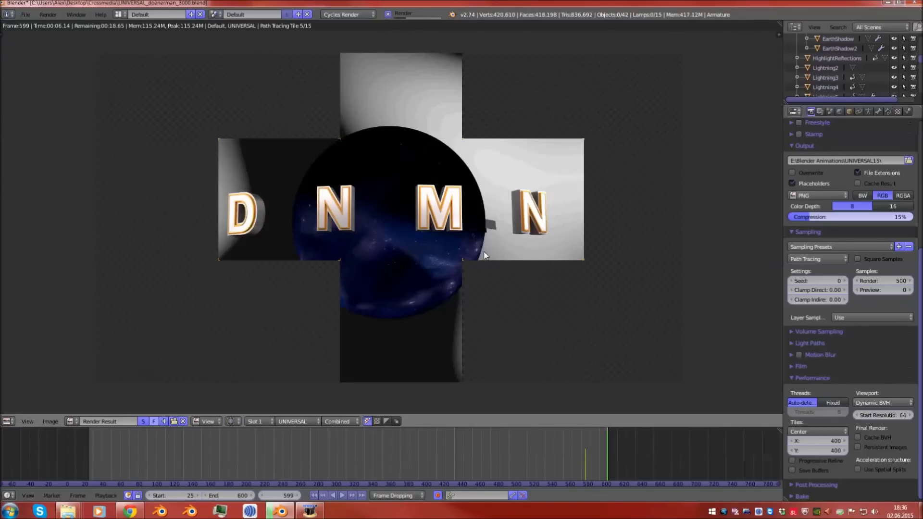
scroll(484, 255, up, 6)
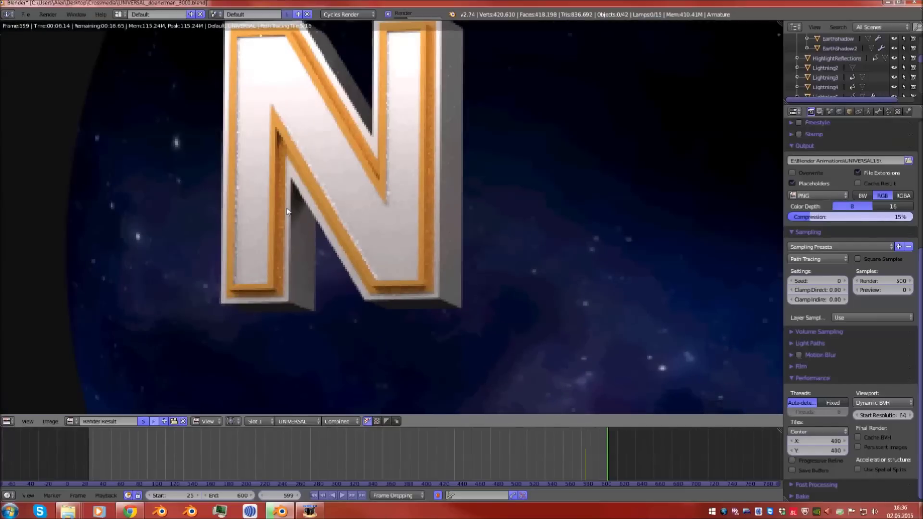
middle_drag(286, 208, 513, 207)
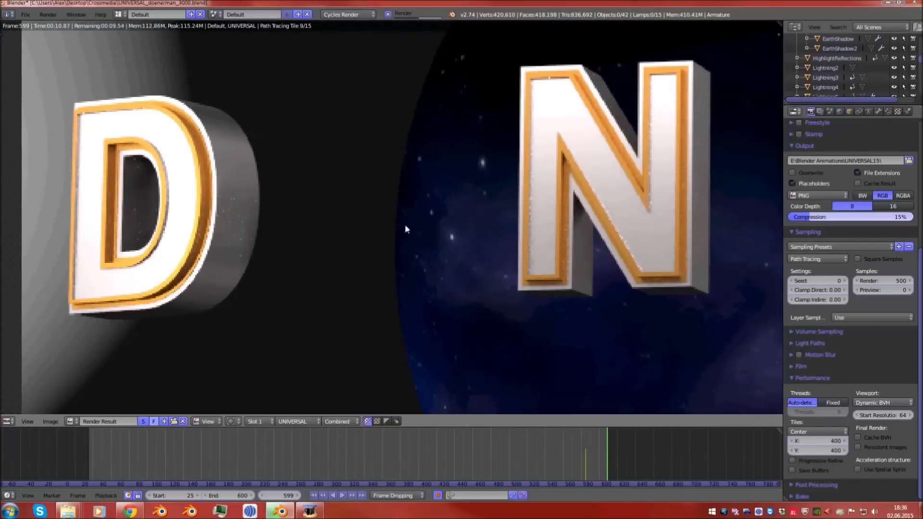
key(Home)
scroll(461, 212, up, 2)
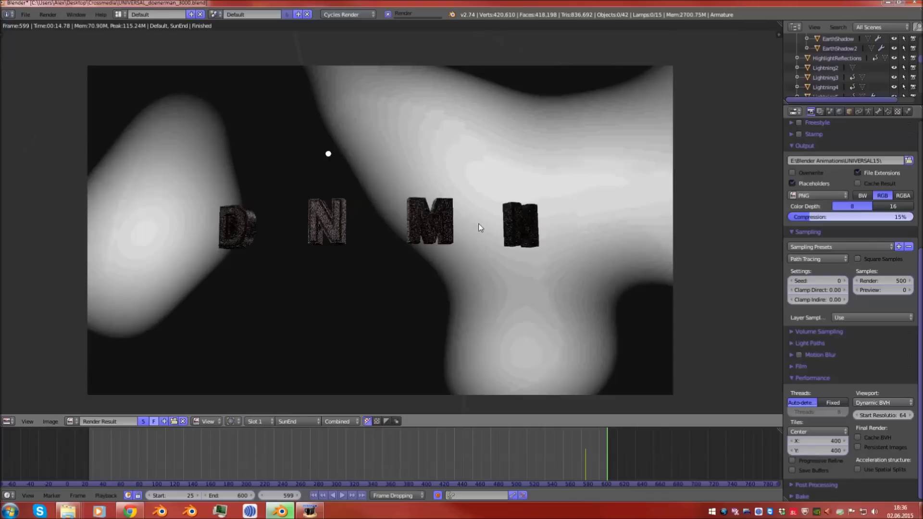
- Check the render layer settings, then return to the 3D view at frame 552
click(820, 112)
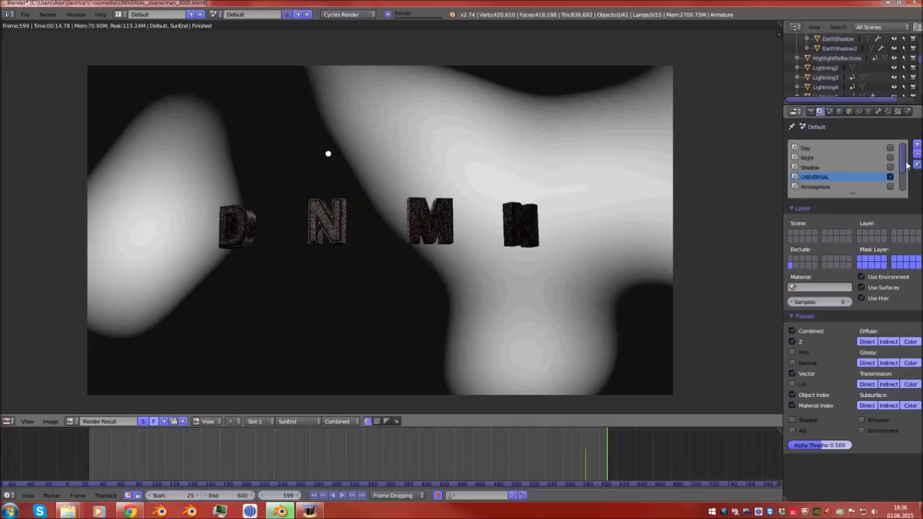
scroll(887, 186, down, 1)
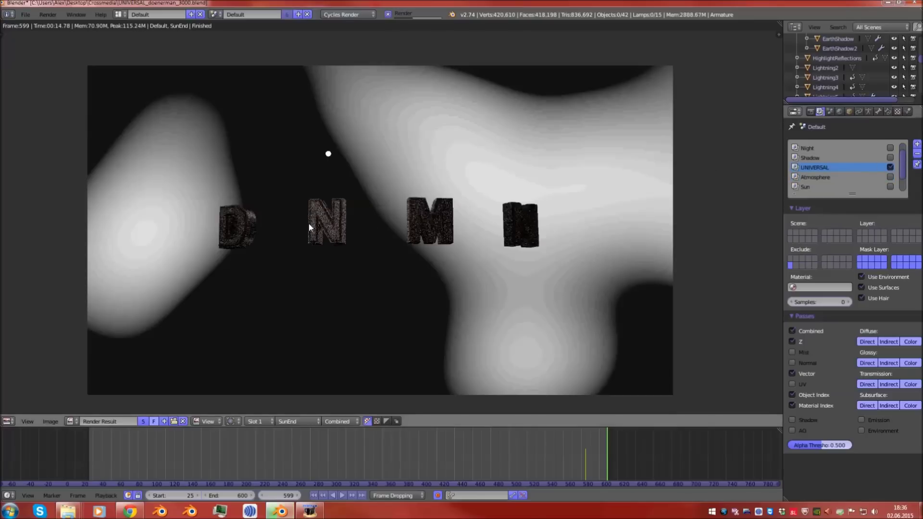
middle_drag(300, 226, 315, 216)
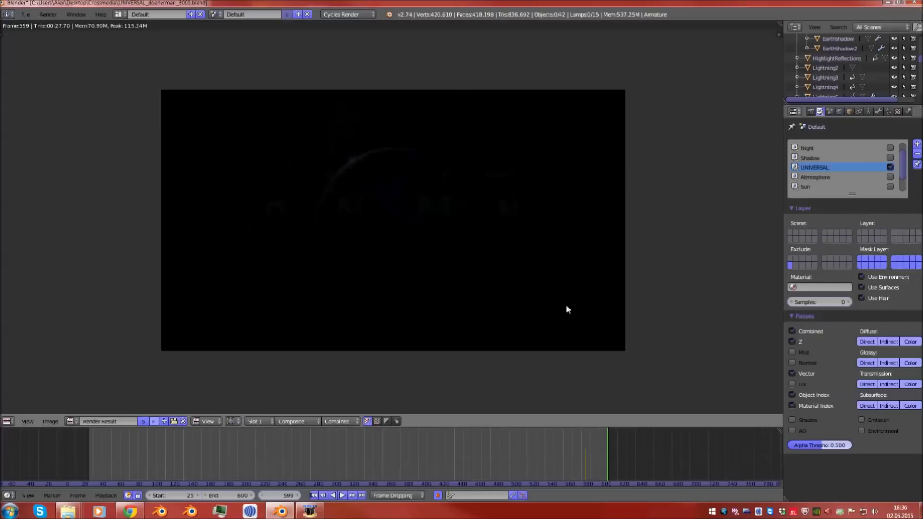
key(Escape)
drag(589, 464, 565, 454)
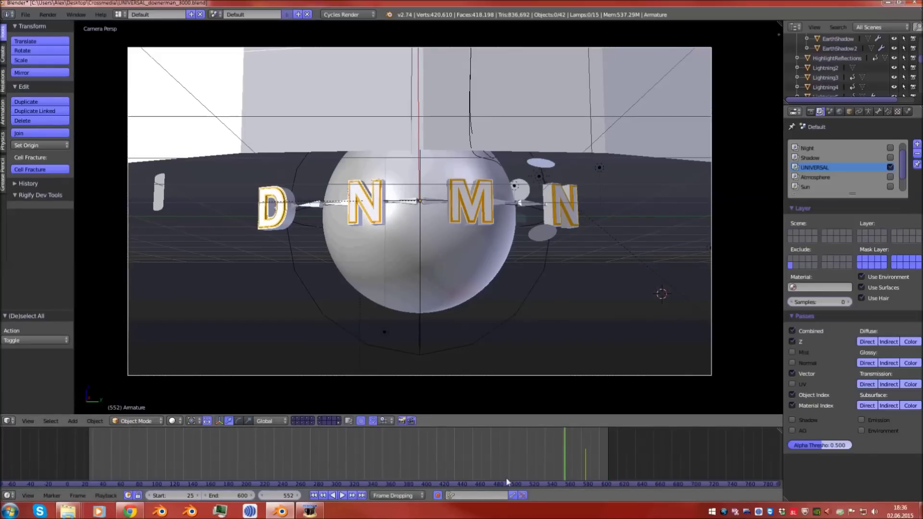
- Render frame 530, inspect the result, and go back to the viewport
click(545, 467)
key(F12)
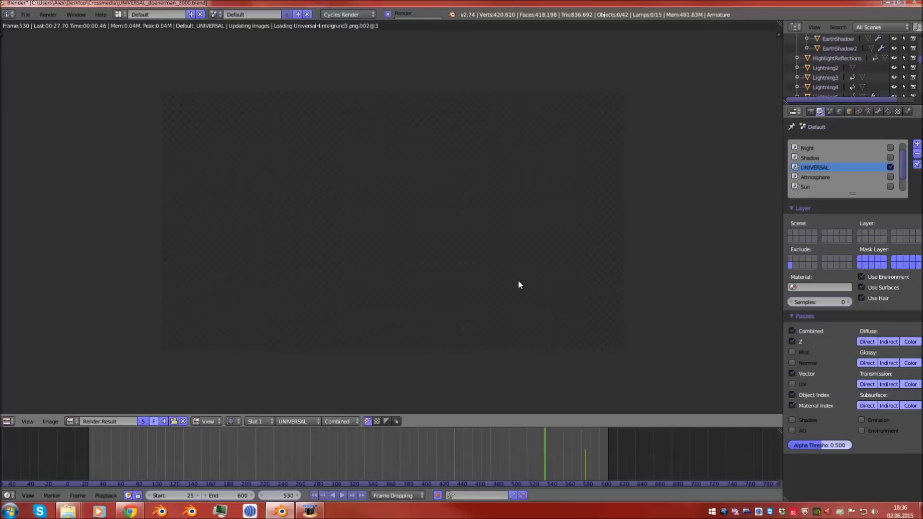
scroll(483, 280, up, 1)
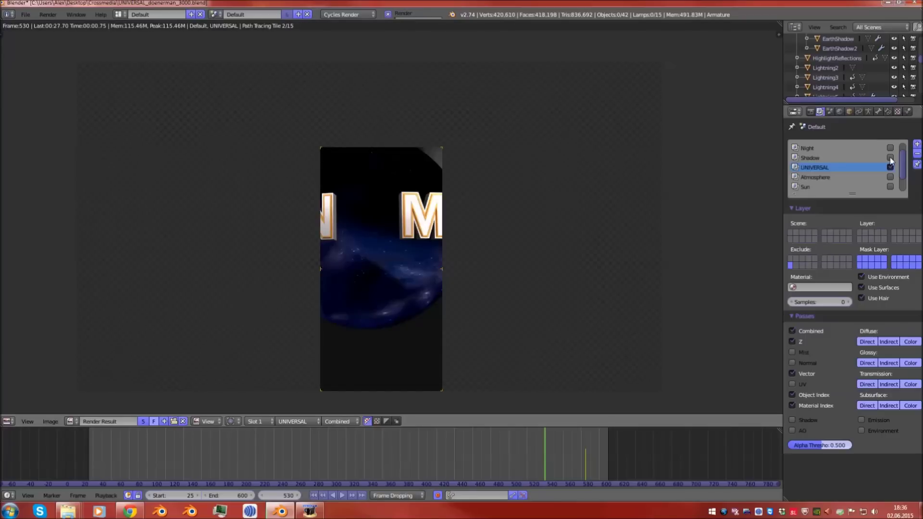
scroll(847, 176, up, 1)
scroll(847, 175, down, 1)
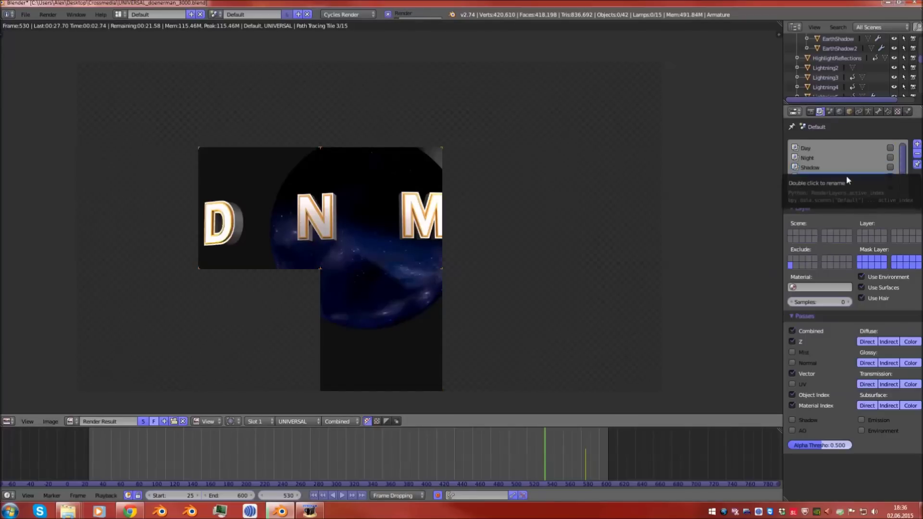
scroll(847, 175, up, 1)
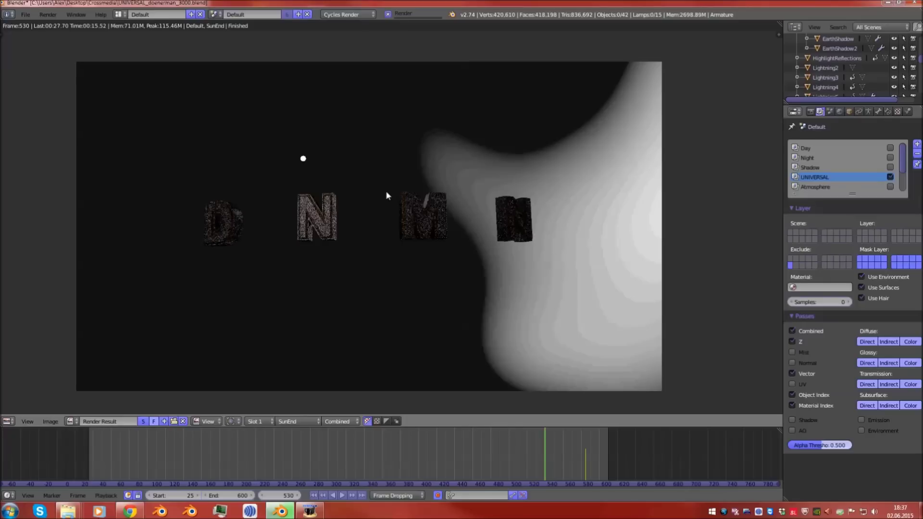
key(Escape)
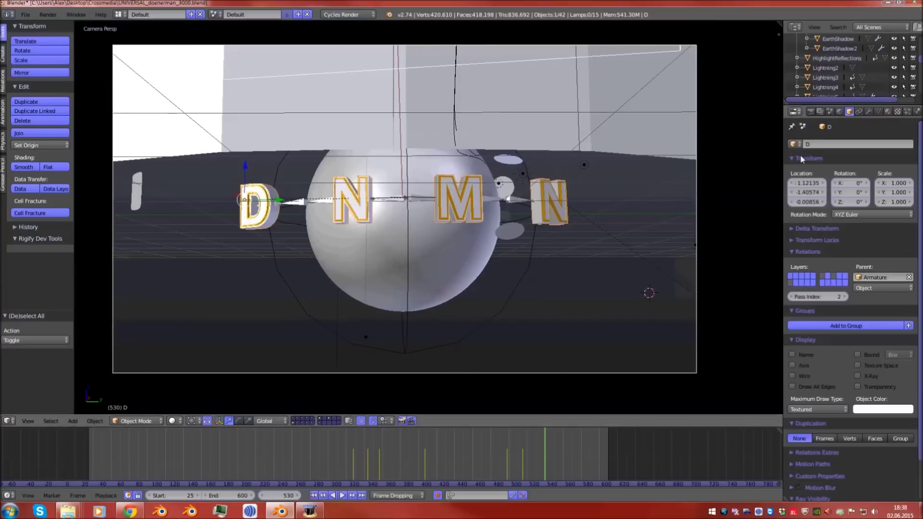
- Review the render settings and the D letter's object properties
click(811, 111)
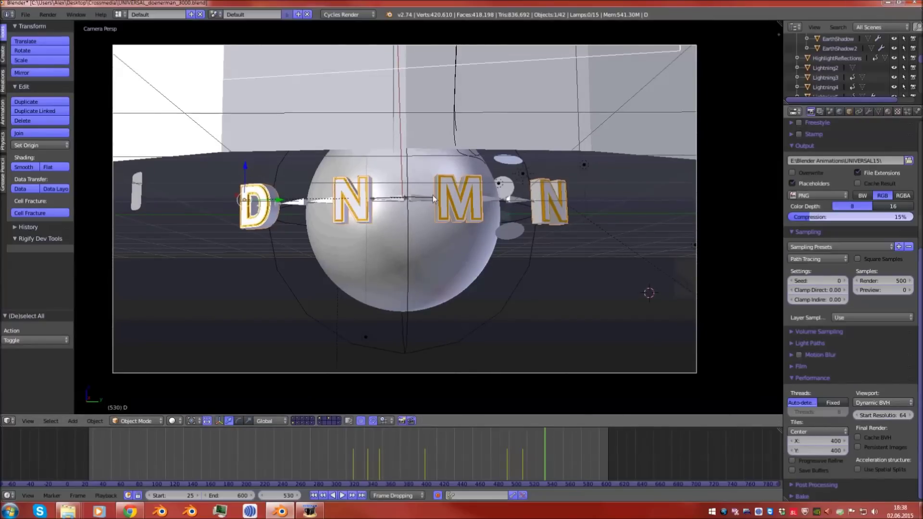
key(Home)
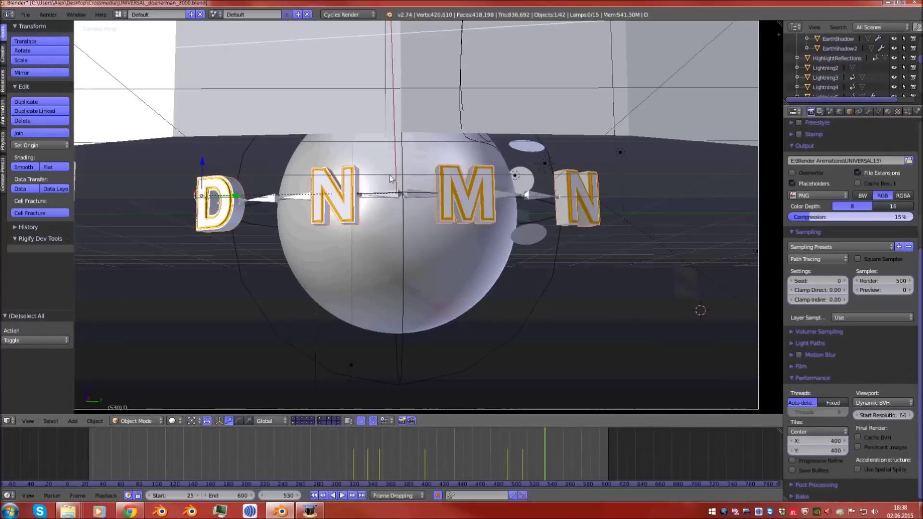
scroll(389, 175, down, 1)
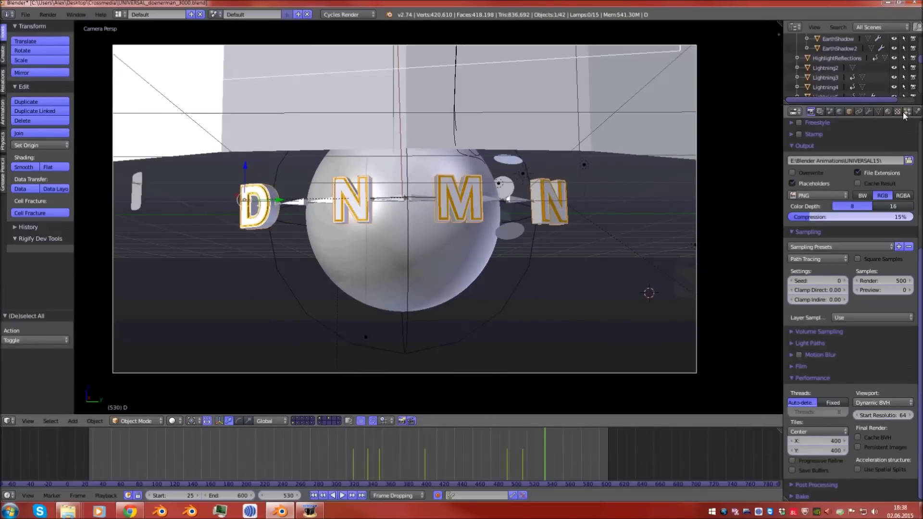
click(851, 113)
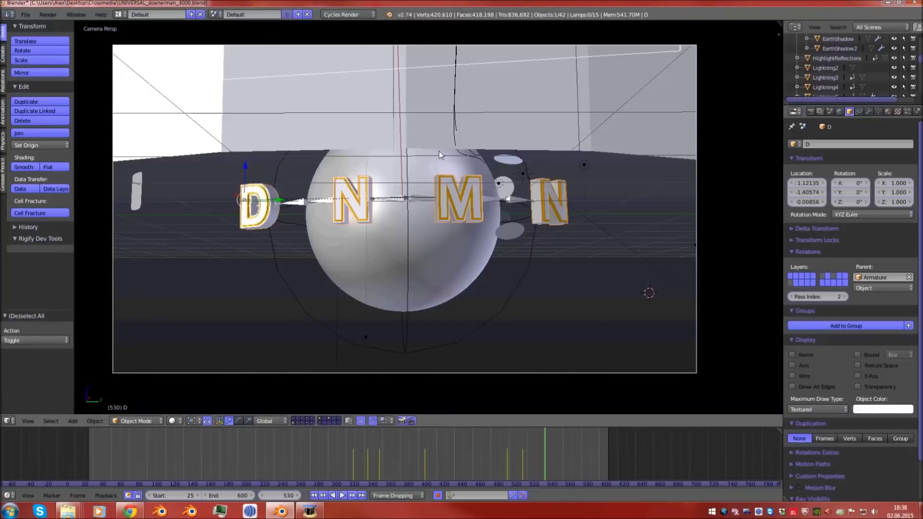
- Deselect the D letter, render frame 530 at 500 samples, and return to the 3D view
key(a)
shift+middle_drag(440, 159, 446, 163)
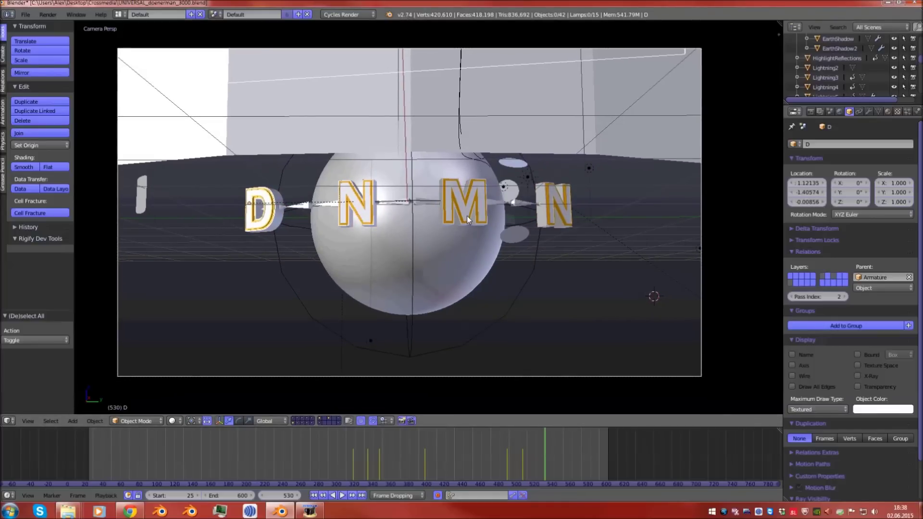
key(F12)
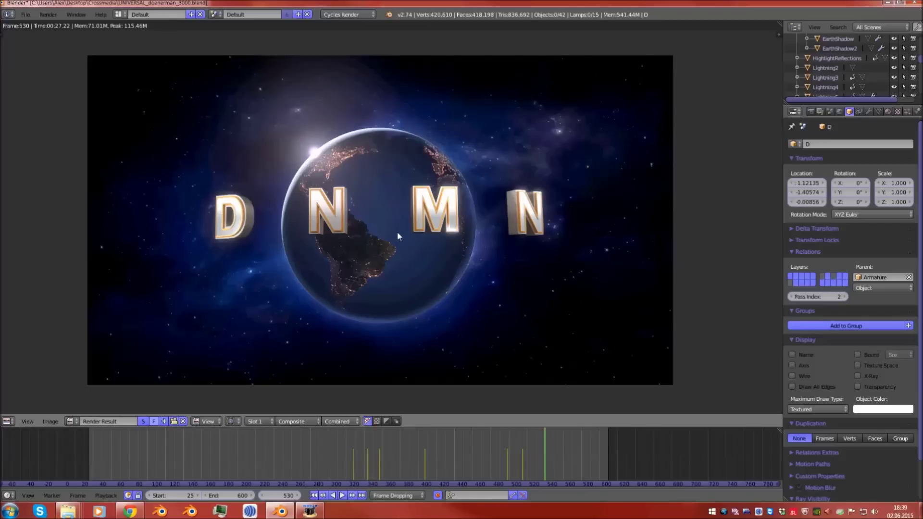
key(Escape)
- Go to frame 600 and lower the render samples to 10
drag(546, 453, 610, 454)
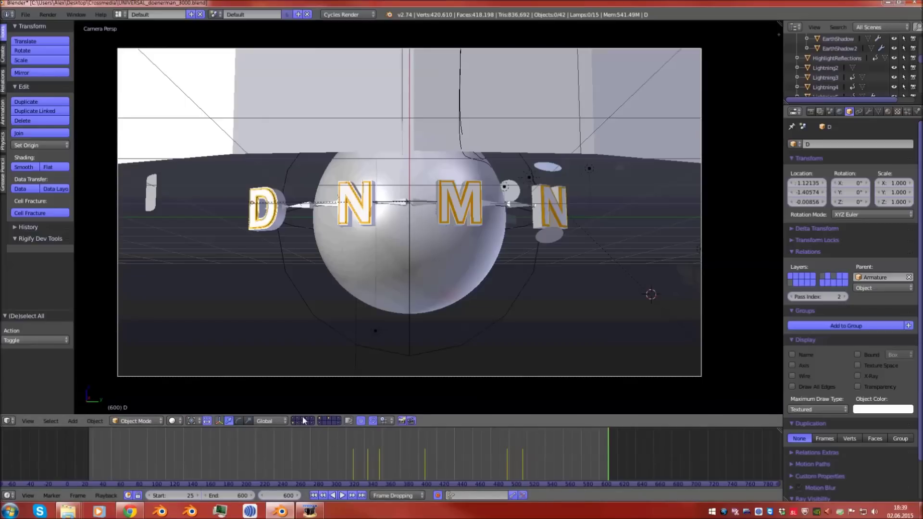
click(811, 111)
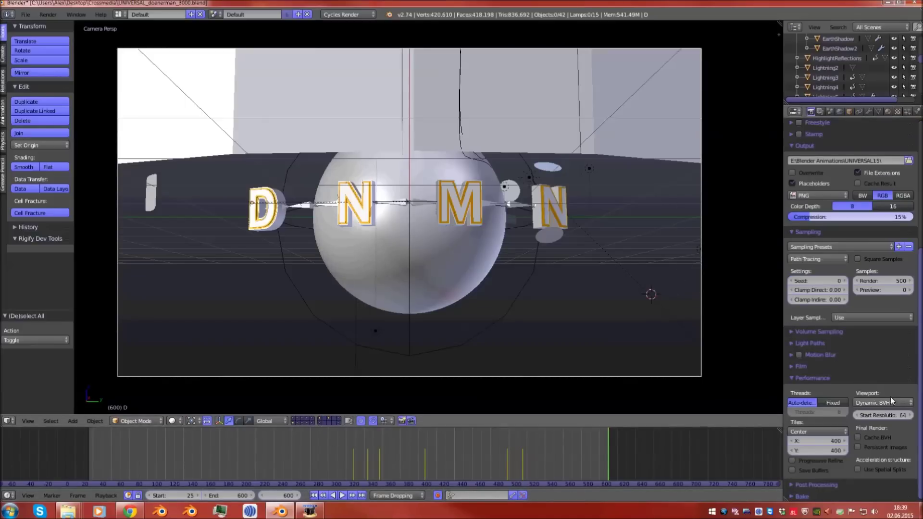
click(882, 281)
text(10)
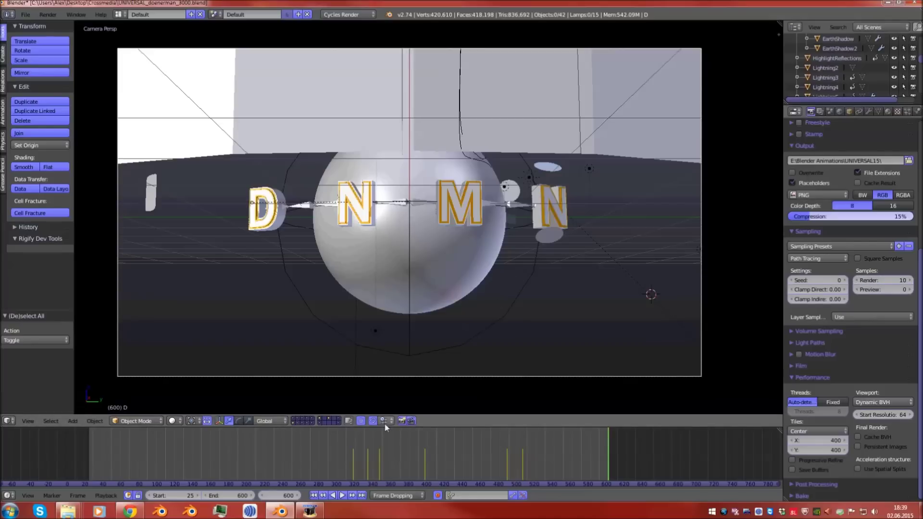
- Render frame 600 as a test, zoom the Render Result, then return to the 3D view
key(F12)
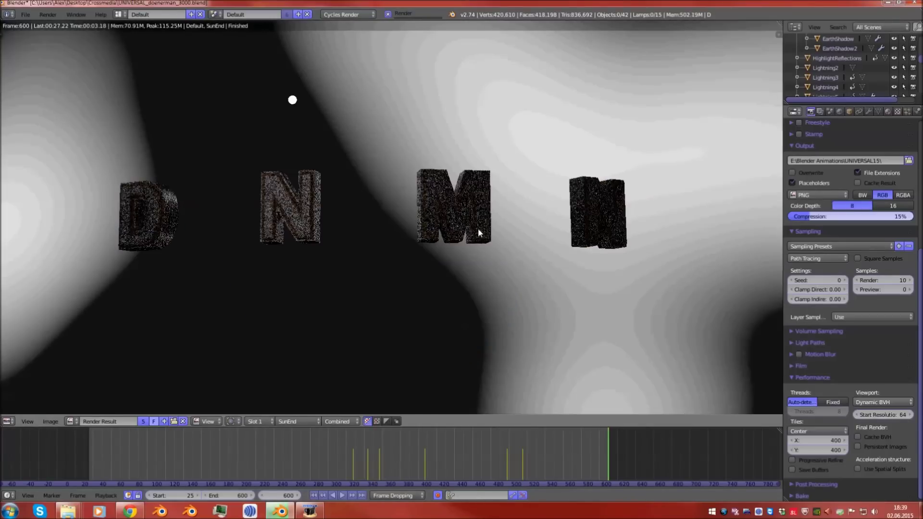
scroll(462, 223, down, 3)
scroll(434, 215, up, 3)
scroll(434, 234, down, 1)
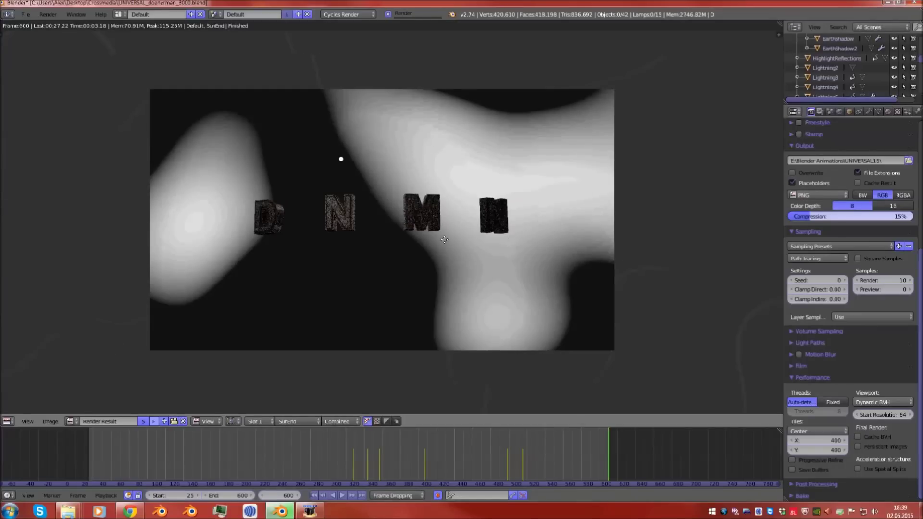
scroll(444, 238, up, 1)
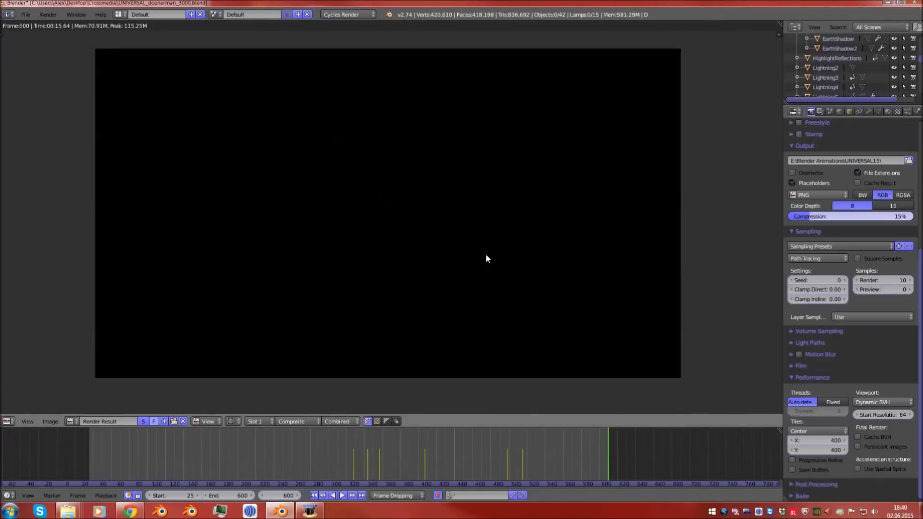
key(Escape)
- Move the animation back to frame 392 and set render samples to 200
drag(607, 459, 437, 438)
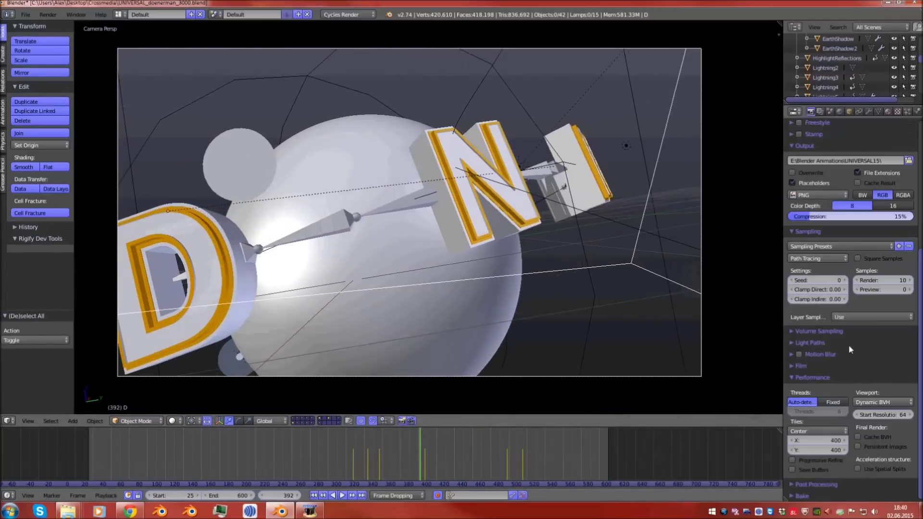
click(880, 279)
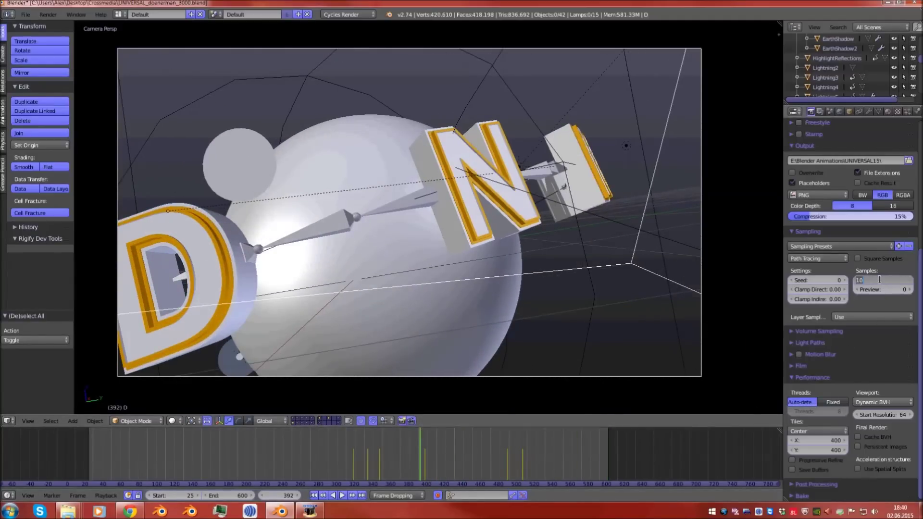
text(200)
key(Return)
- Try 500 and 100 render samples, settle on 1000, and jump to frame 599
scroll(880, 280, up, 3)
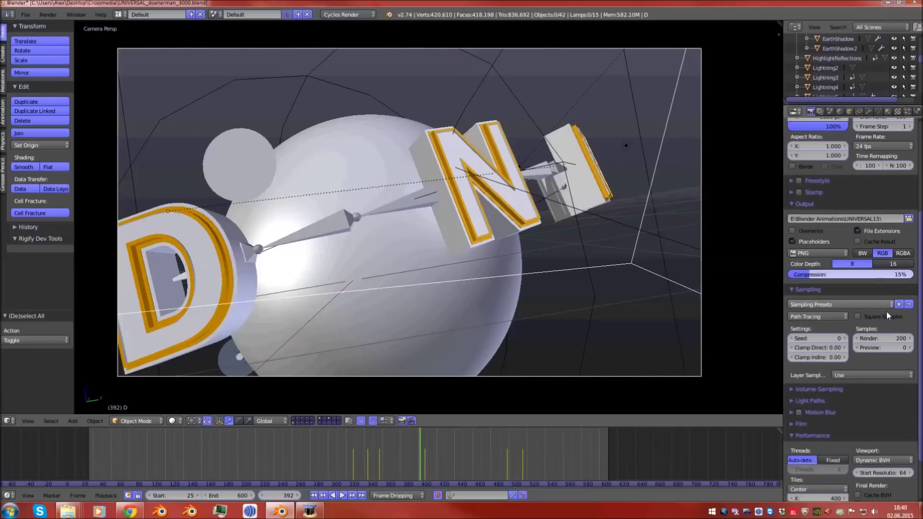
click(882, 340)
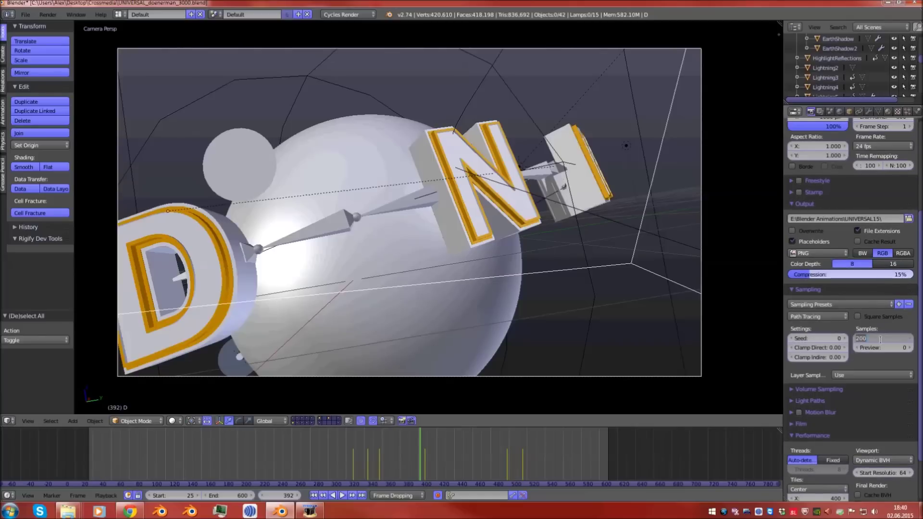
text(500)
key(Return)
click(881, 339)
text(100)
key(Return)
click(881, 339)
text(1000)
key(Return)
drag(519, 447, 610, 450)
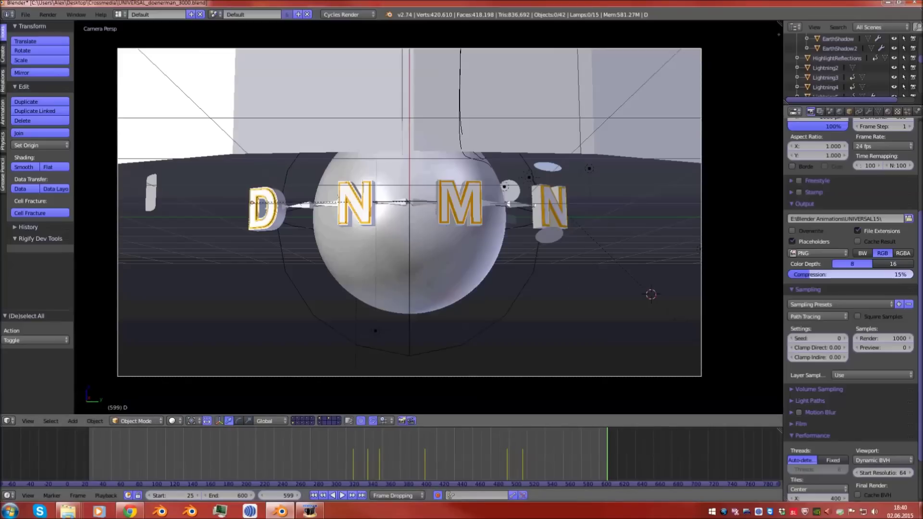
- Keep PNG as the output file format and launch a second Blender instance from the taskbar
scroll(865, 327, up, 4)
click(811, 331)
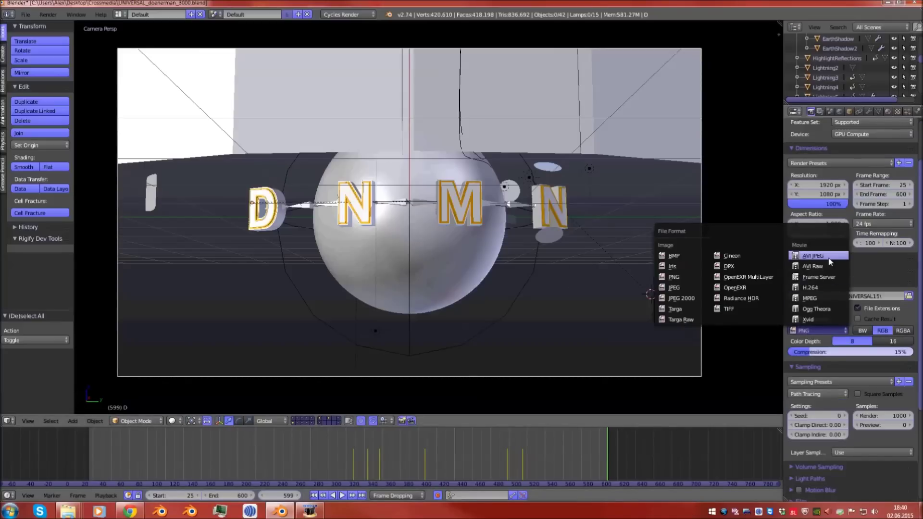
click(816, 332)
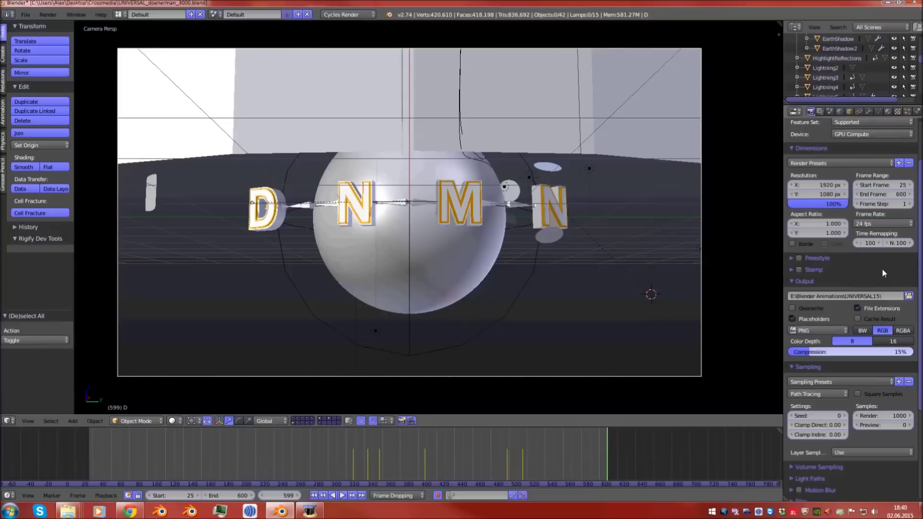
click(815, 332)
click(844, 334)
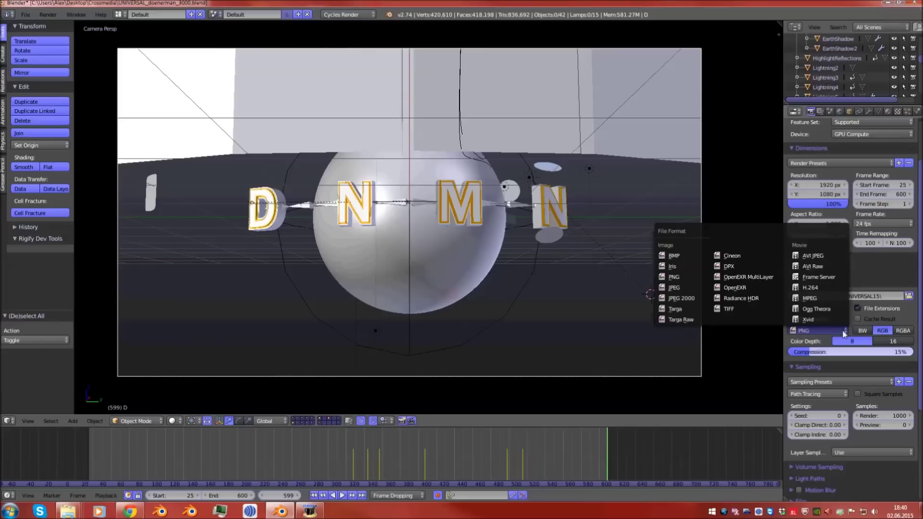
click(864, 276)
scroll(864, 280, down, 4)
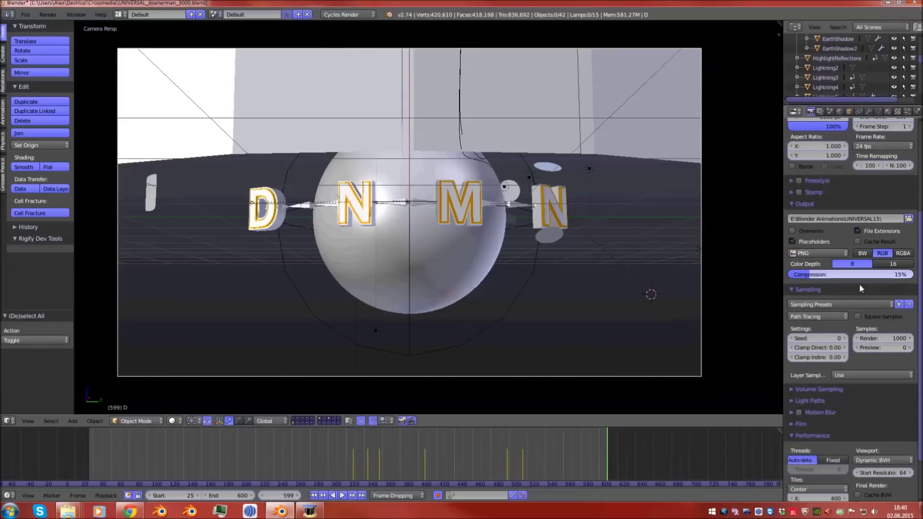
click(191, 512)
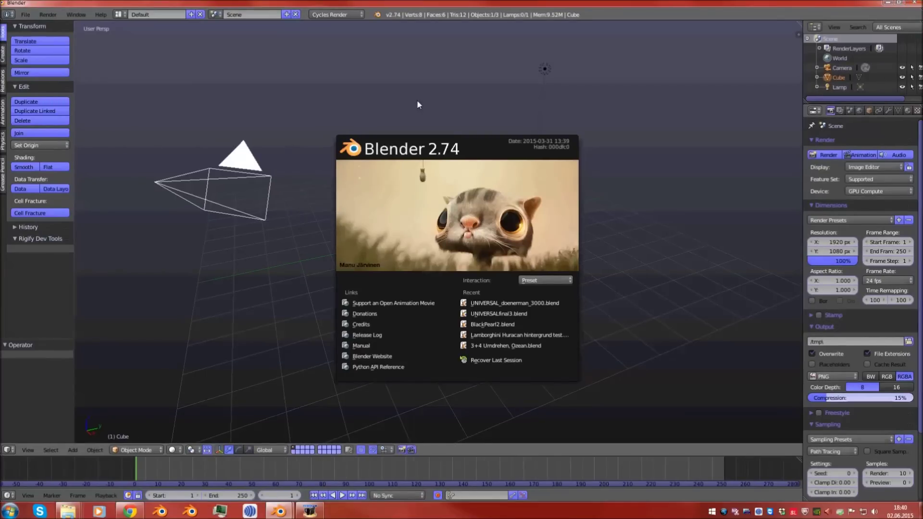
- Dismiss the splash screen and switch the new window to the Video Editing layout
click(417, 99)
click(119, 15)
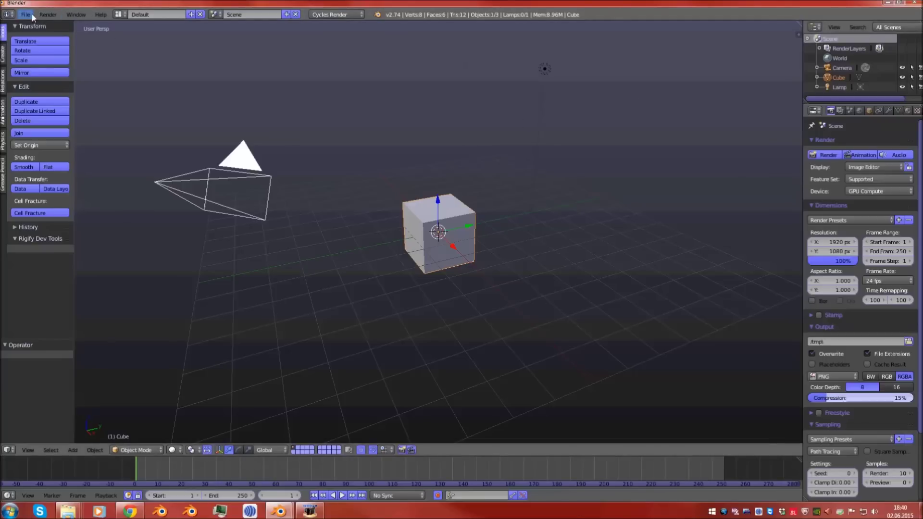
click(119, 15)
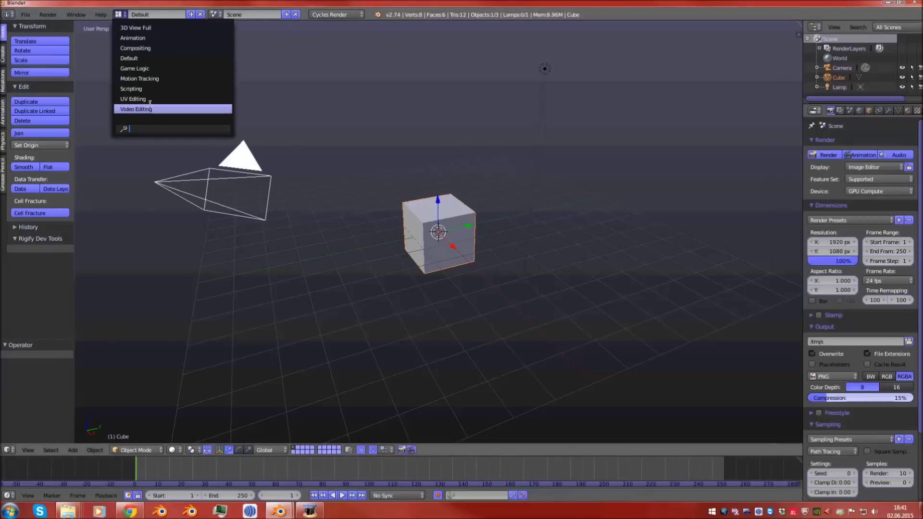
click(151, 108)
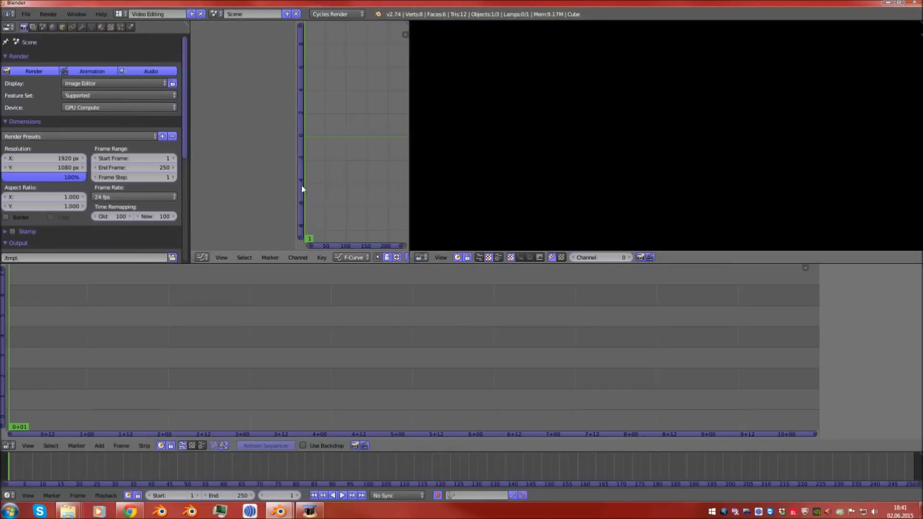
scroll(121, 159, down, 6)
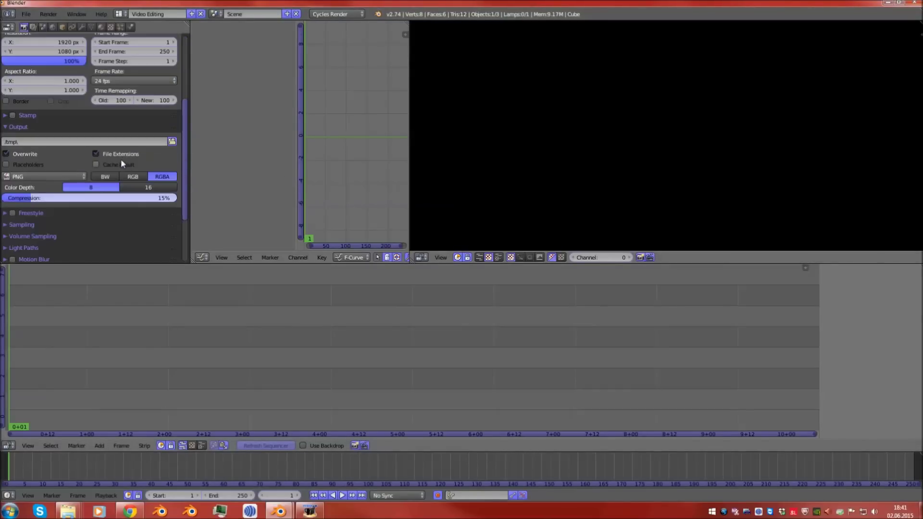
scroll(121, 164, up, 5)
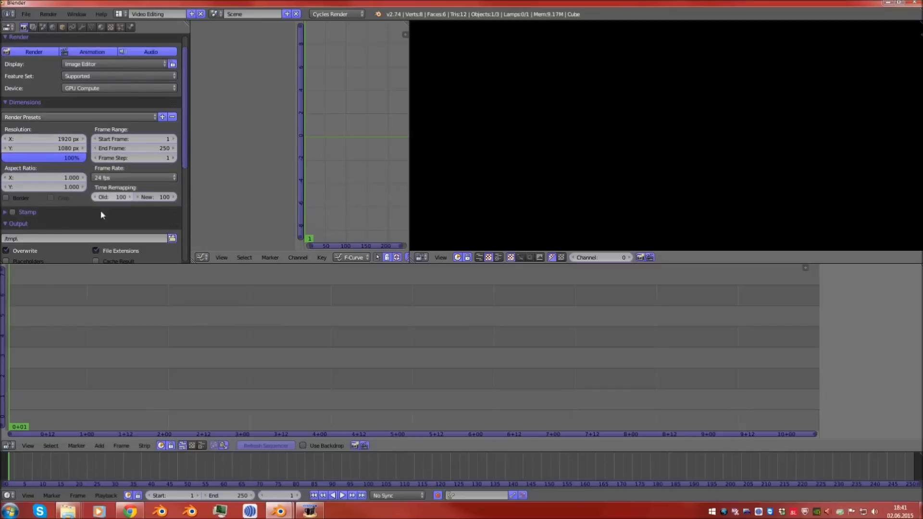
- Switch to the DNMN scene window and back to the Video Editing window
mouse_move(309, 507)
click(226, 457)
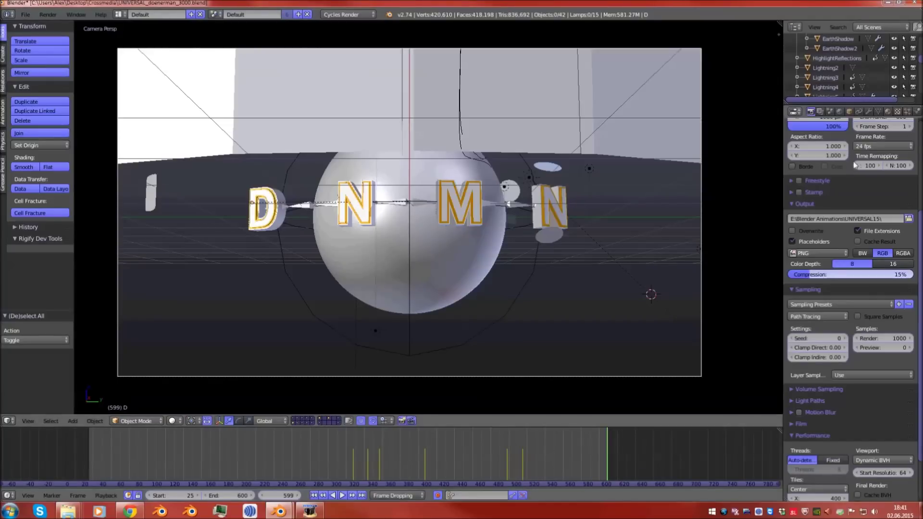
click(340, 457)
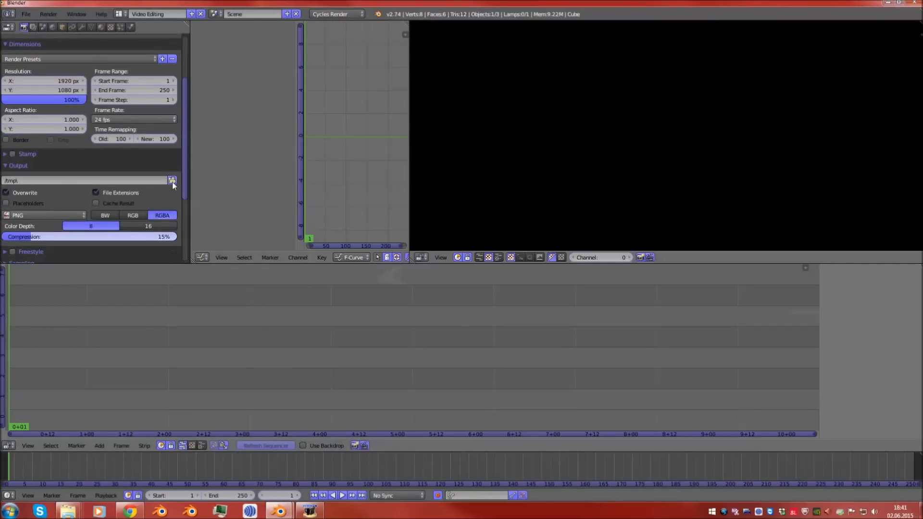
click(172, 181)
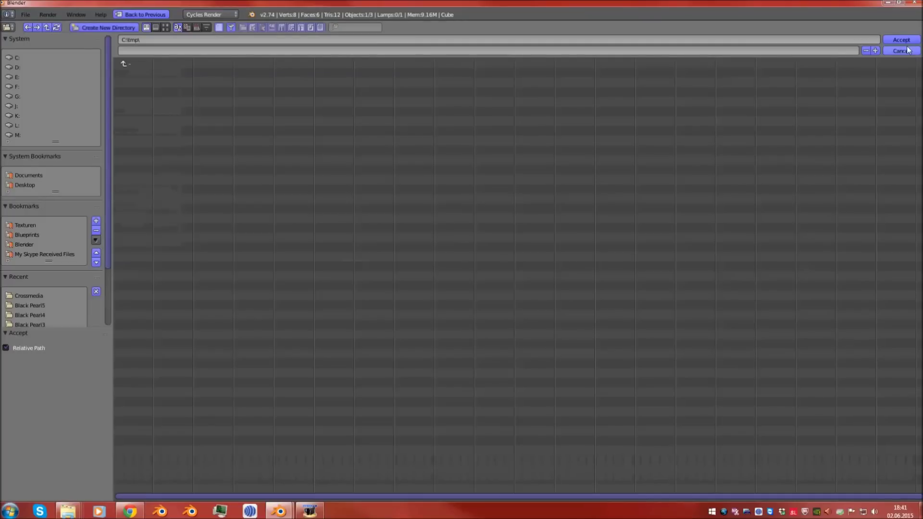
click(901, 51)
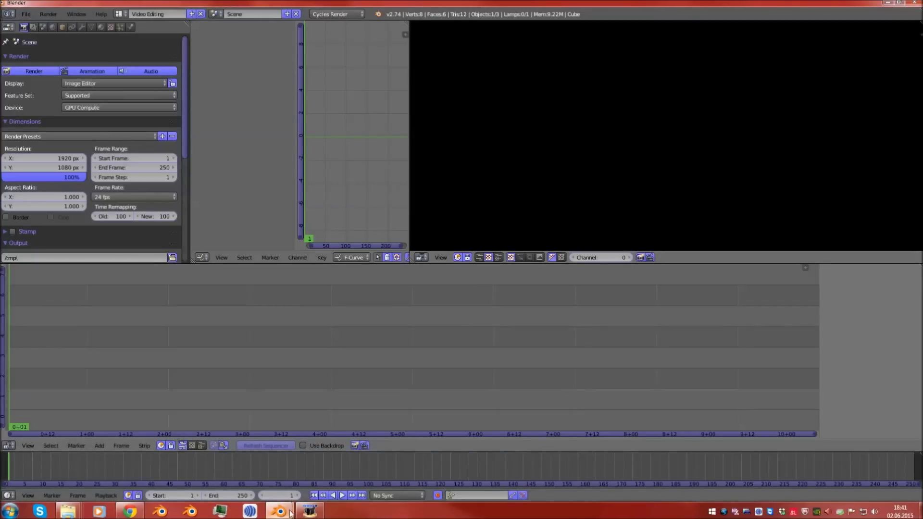
scroll(64, 179, down, 7)
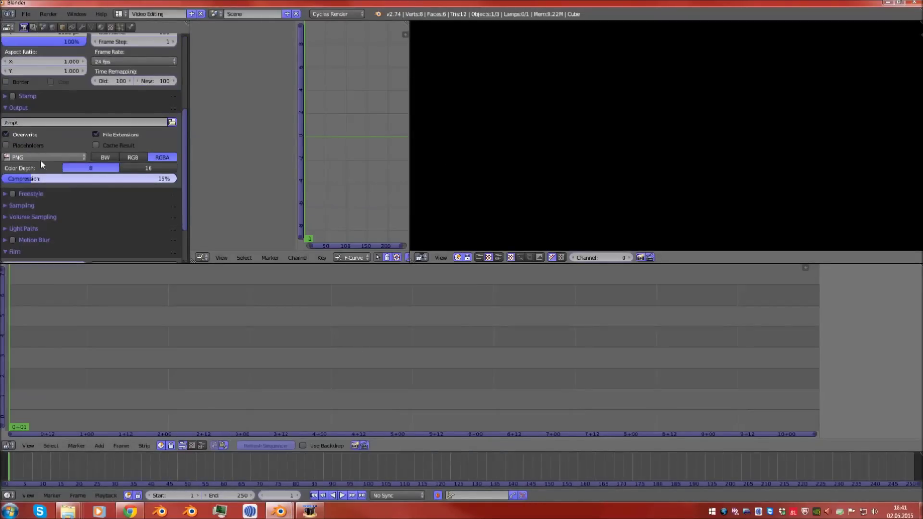
click(41, 160)
scroll(49, 158, up, 4)
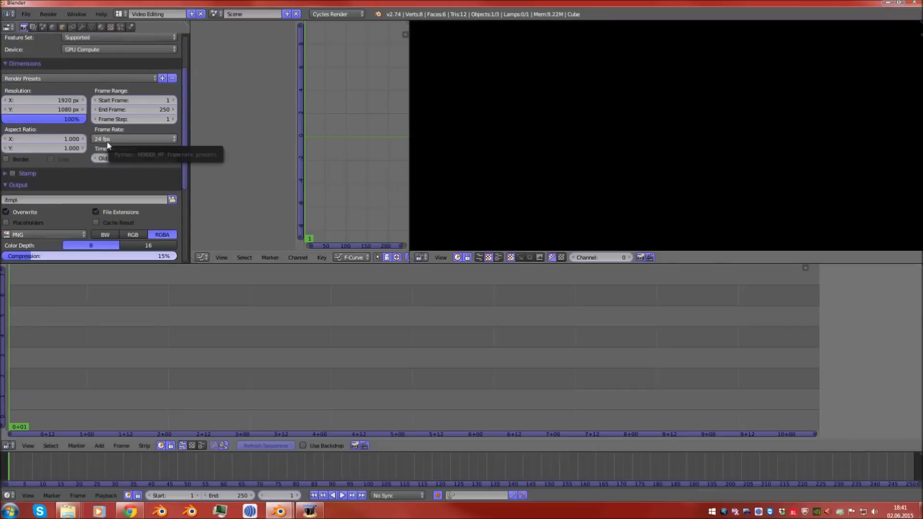
click(99, 446)
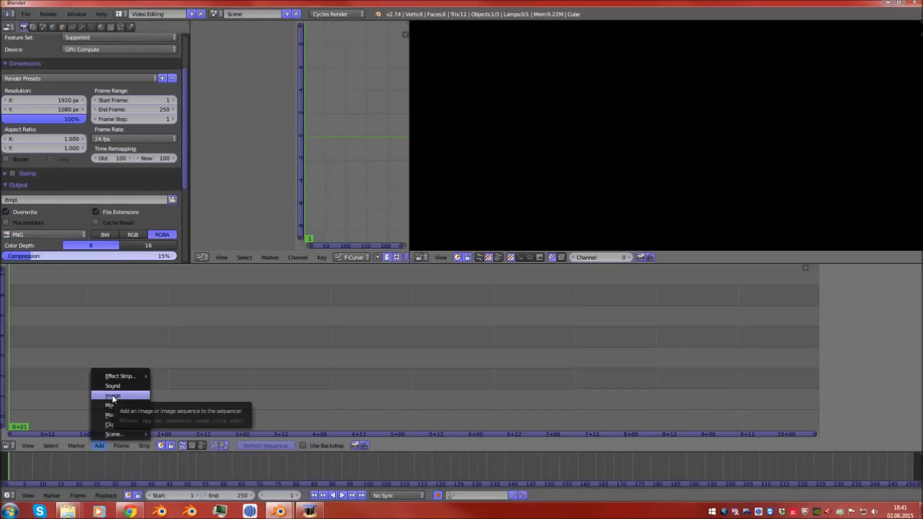
- Add an image strip from E:\Blender Animations\Black Pearl5 with all 250 PNG frames selected
key(Home)
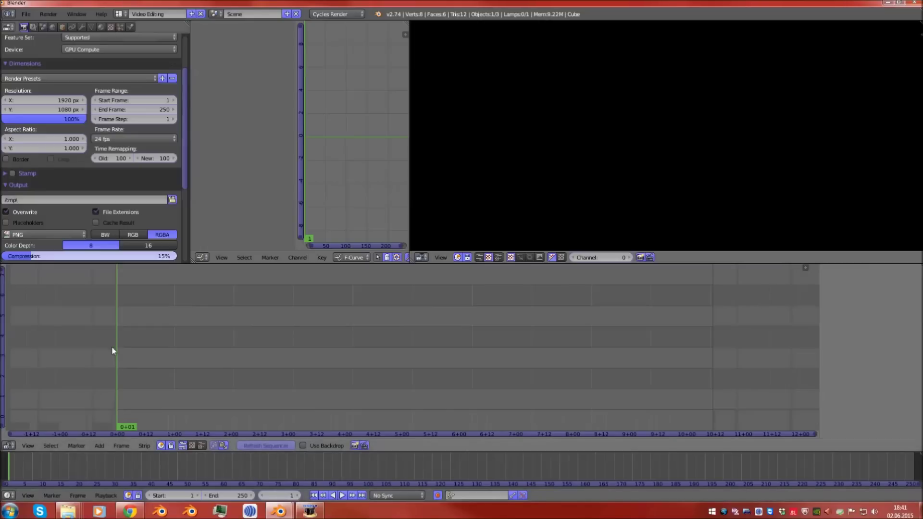
key(shift+a)
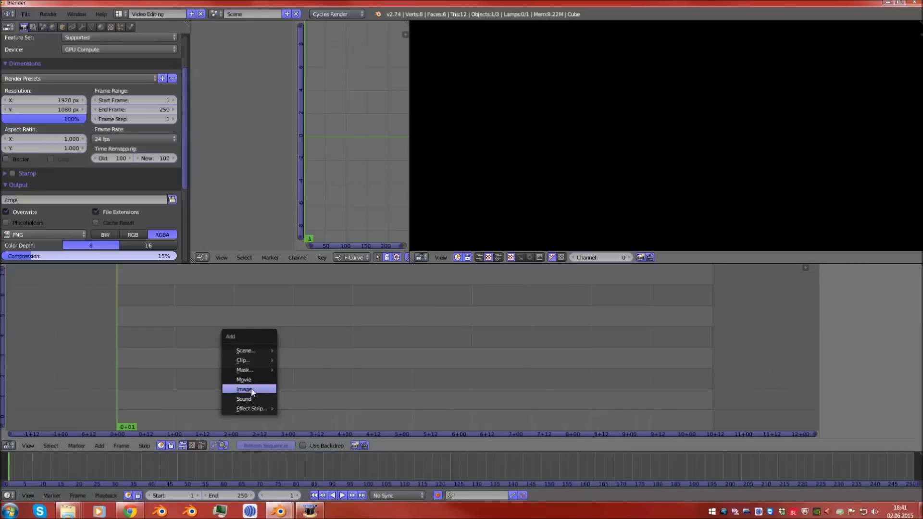
click(260, 390)
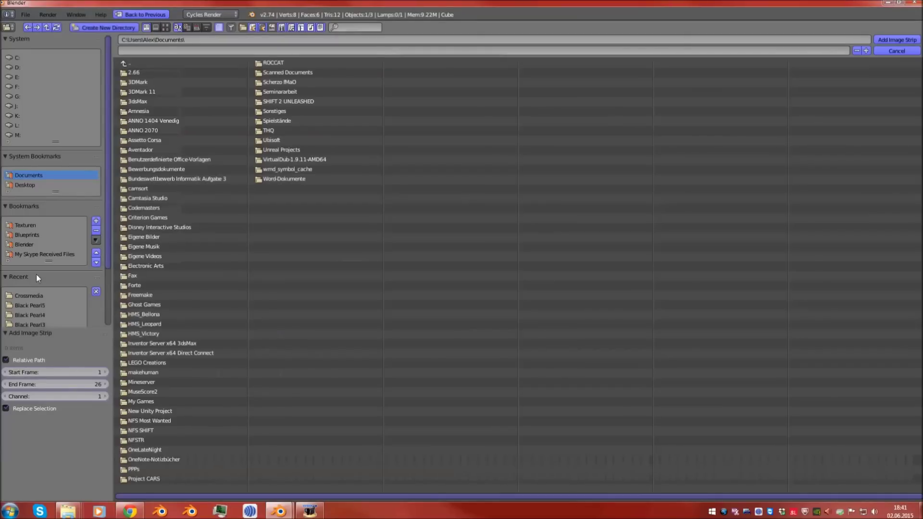
scroll(36, 274, down, 1)
click(24, 53)
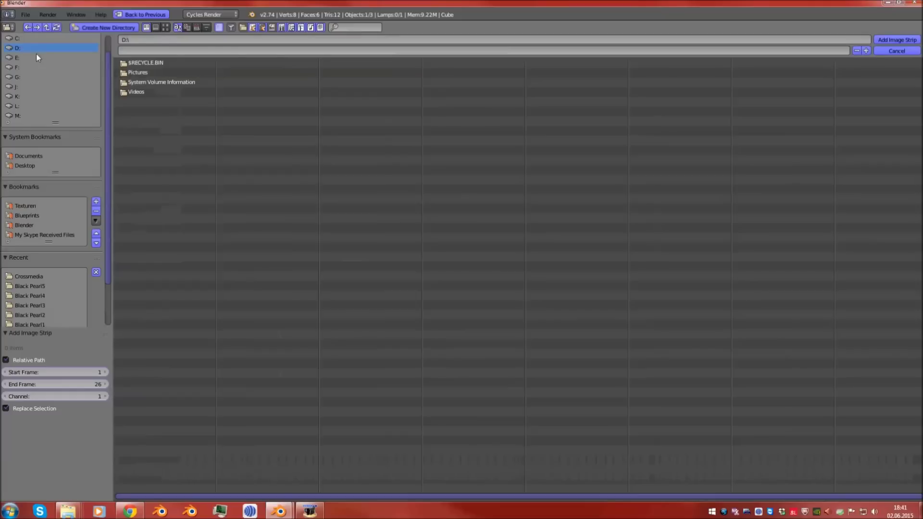
click(159, 92)
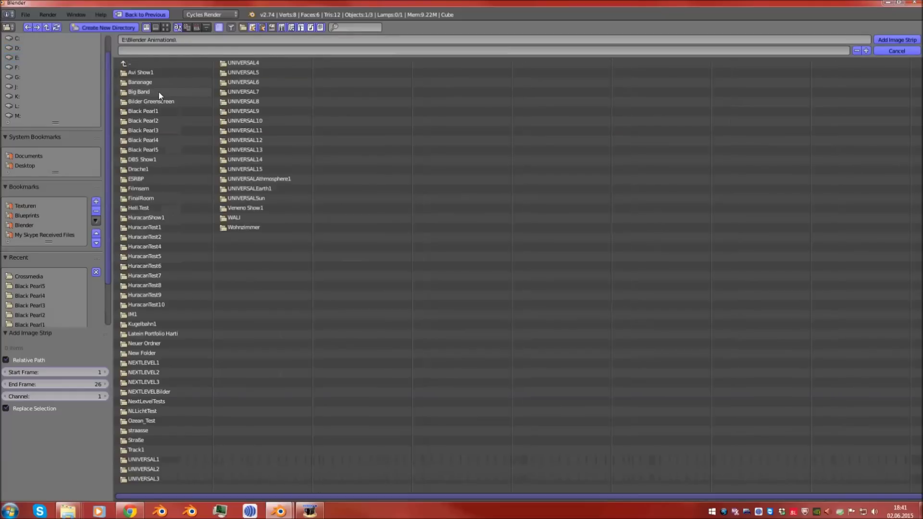
click(157, 151)
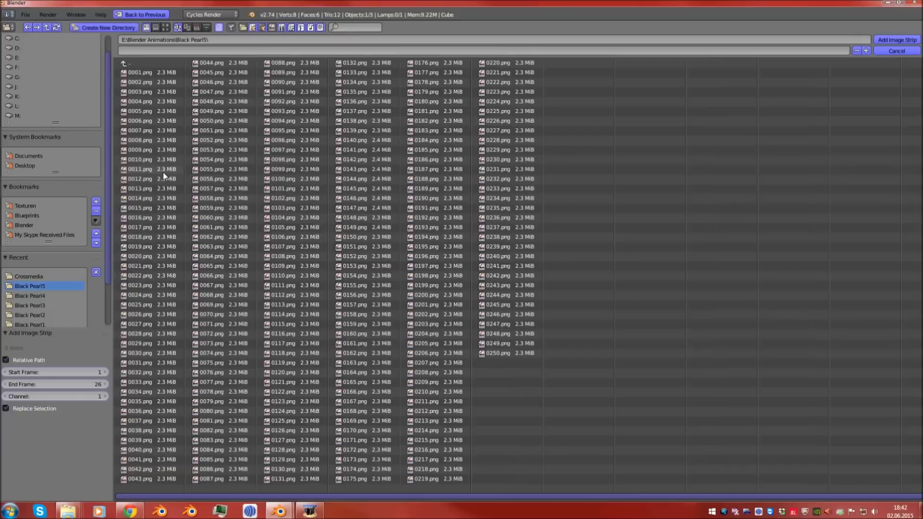
key(a)
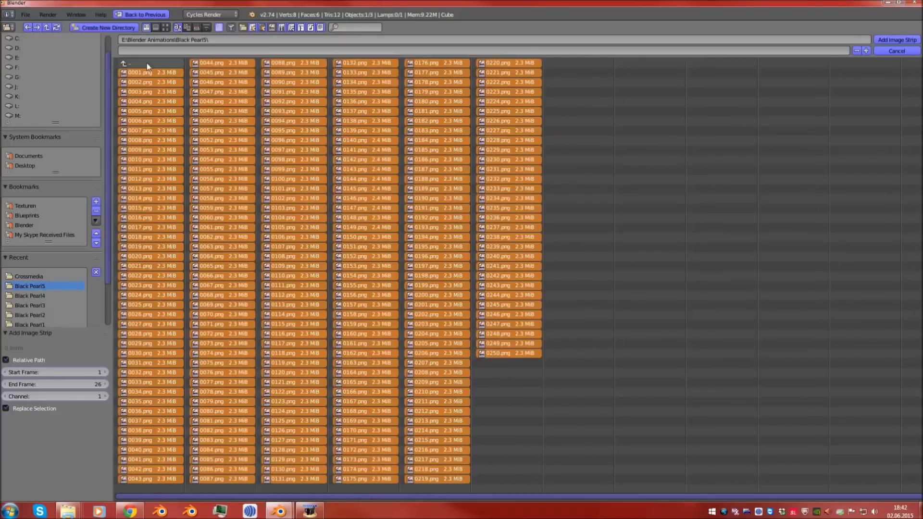
click(897, 40)
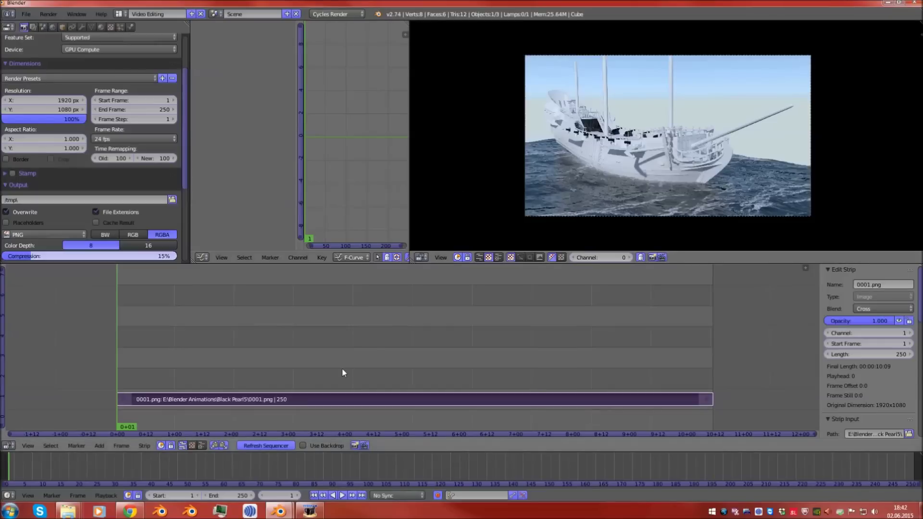
scroll(521, 356, down, 1)
ctrl+scroll(466, 335, down, 3)
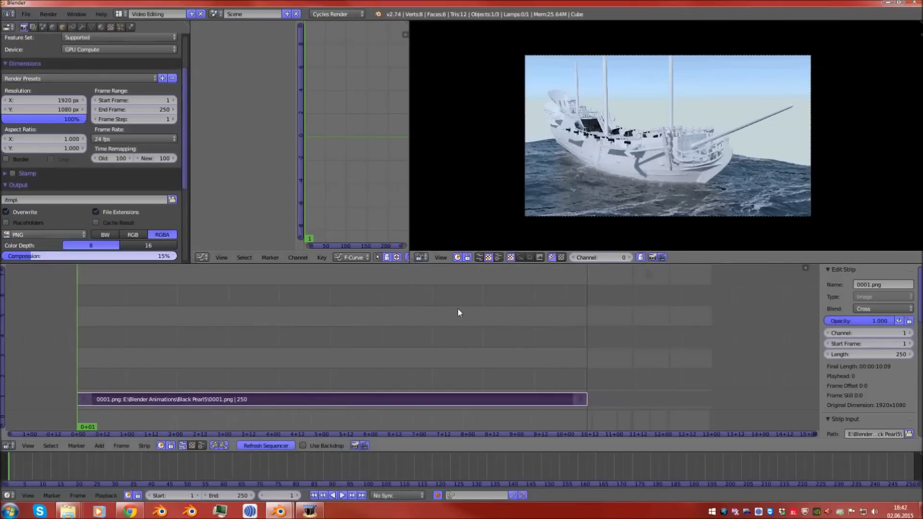
key(Home)
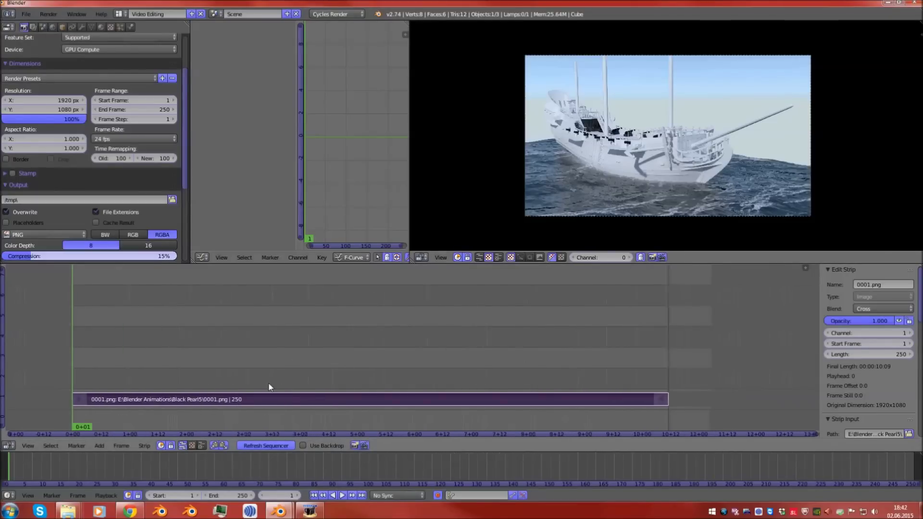
ctrl+scroll(165, 387, up, 3)
scroll(287, 411, up, 2)
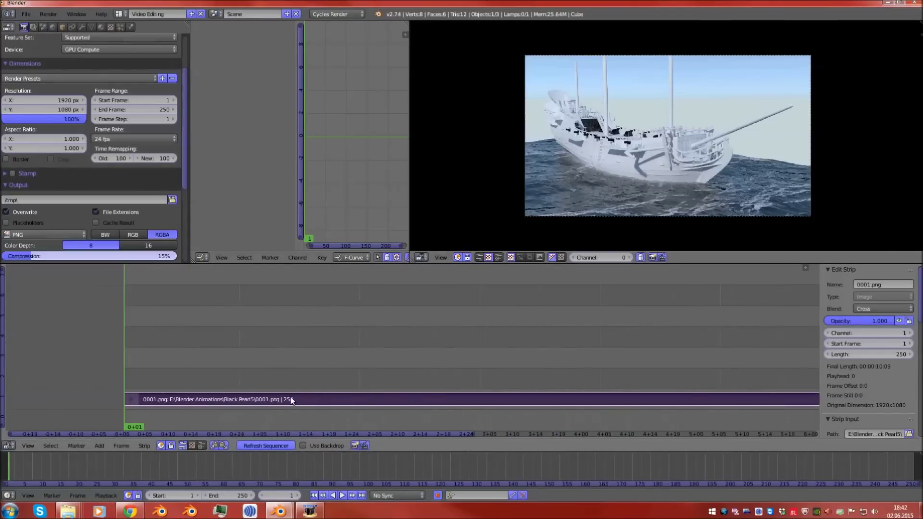
ctrl+scroll(292, 400, up, 3)
scroll(293, 403, down, 3)
ctrl+scroll(294, 403, down, 3)
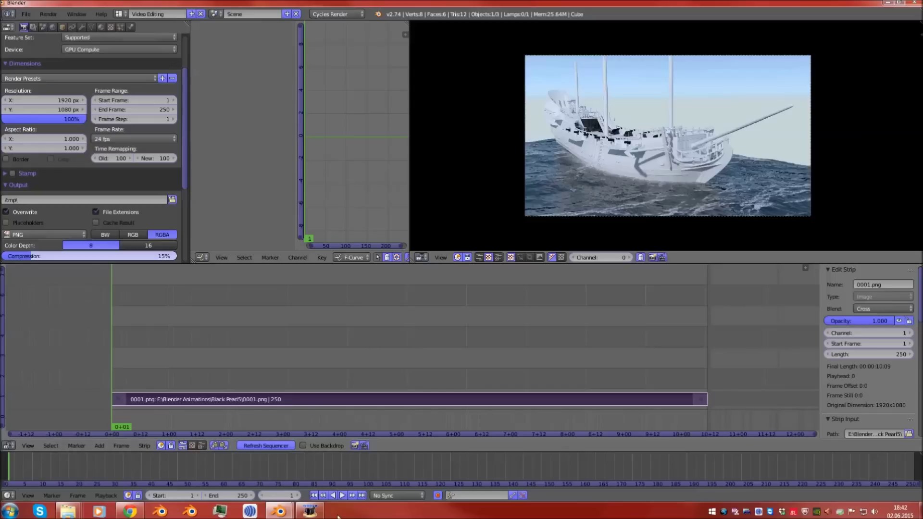
mouse_move(278, 511)
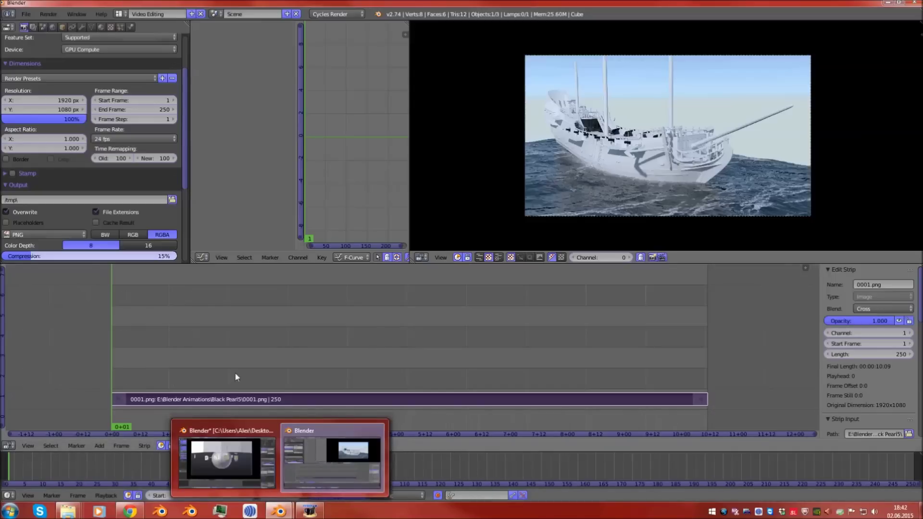
scroll(307, 398, down, 2)
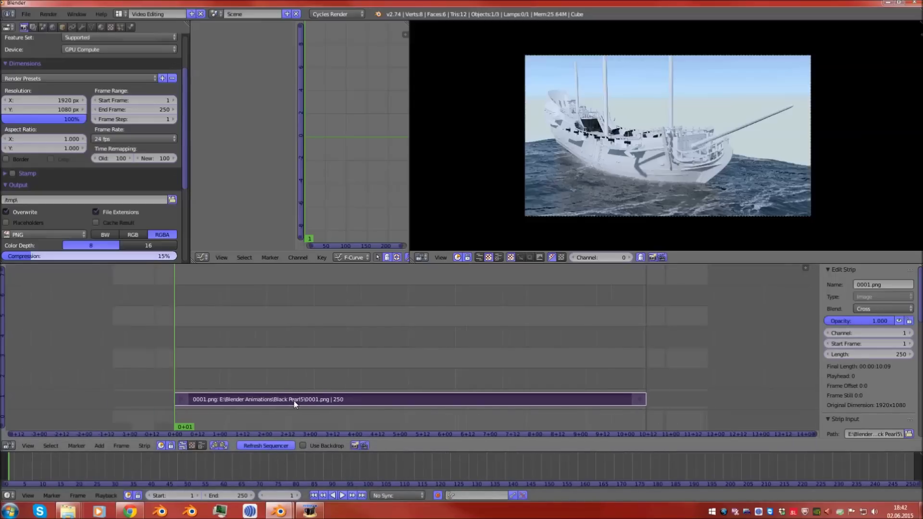
middle_drag(293, 400, 178, 379)
click(237, 498)
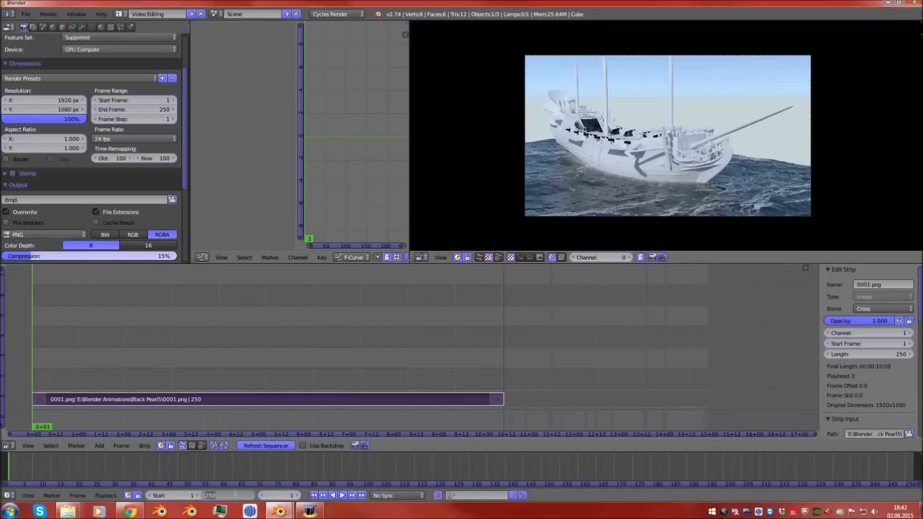
key(End)
key(Return)
middle_drag(224, 348, 364, 352)
scroll(151, 179, up, 3)
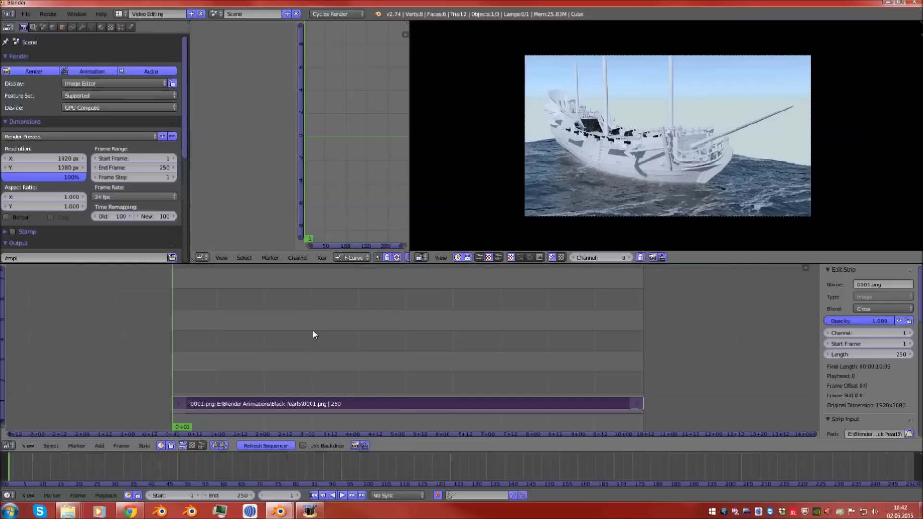
- Set the output file format to AVI JPEG after briefly choosing AVI Raw
scroll(58, 202, down, 4)
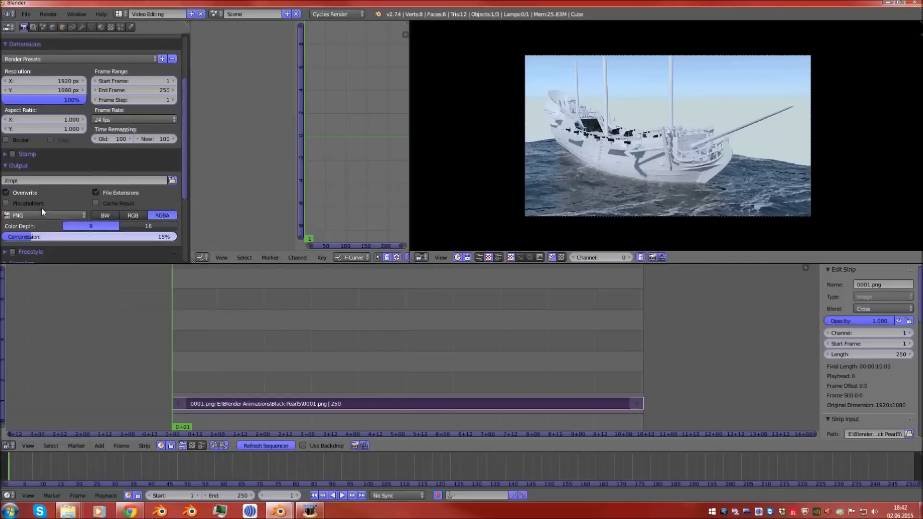
click(43, 215)
click(157, 148)
click(58, 213)
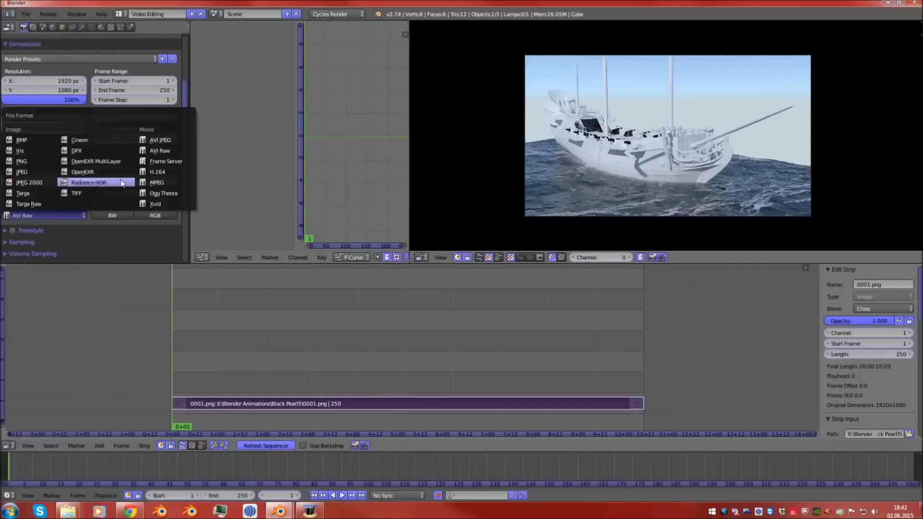
click(156, 140)
scroll(95, 207, up, 4)
scroll(94, 206, down, 4)
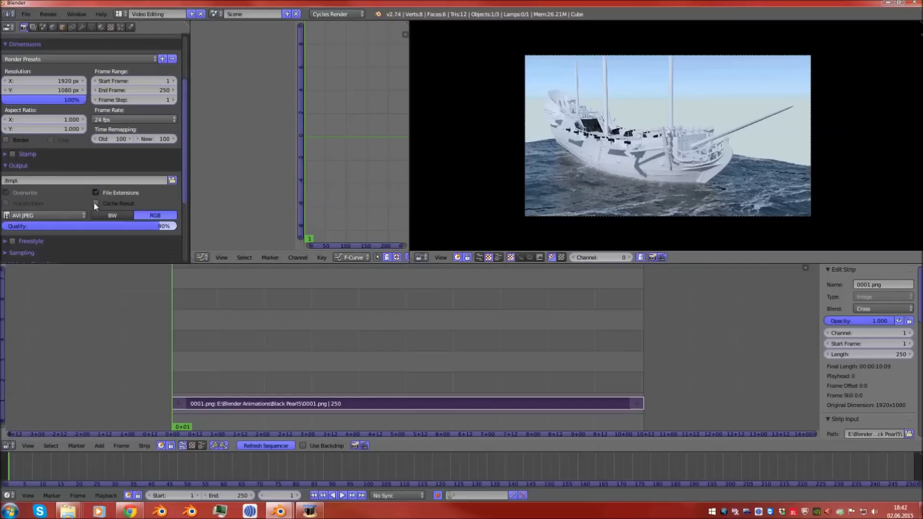
scroll(94, 206, up, 4)
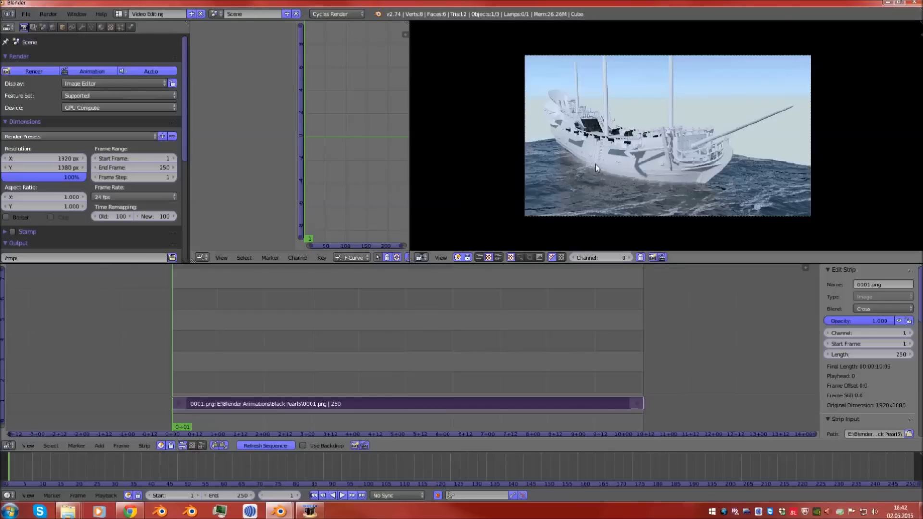
scroll(608, 169, up, 4)
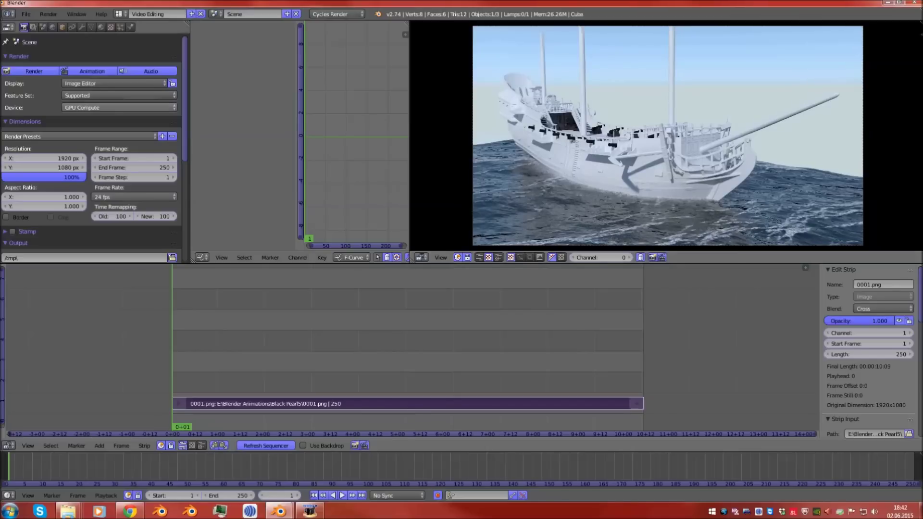
scroll(119, 117, down, 3)
scroll(119, 117, up, 3)
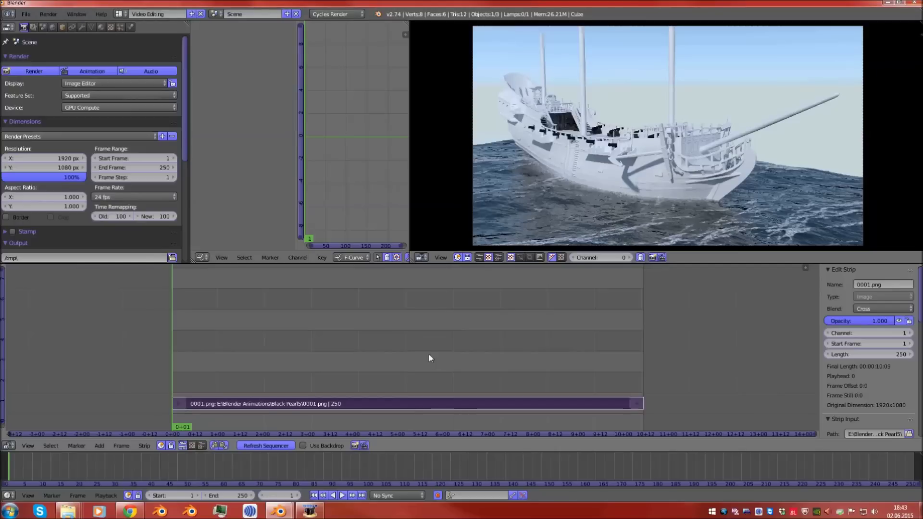
scroll(429, 356, down, 2)
scroll(429, 356, up, 2)
scroll(429, 356, down, 2)
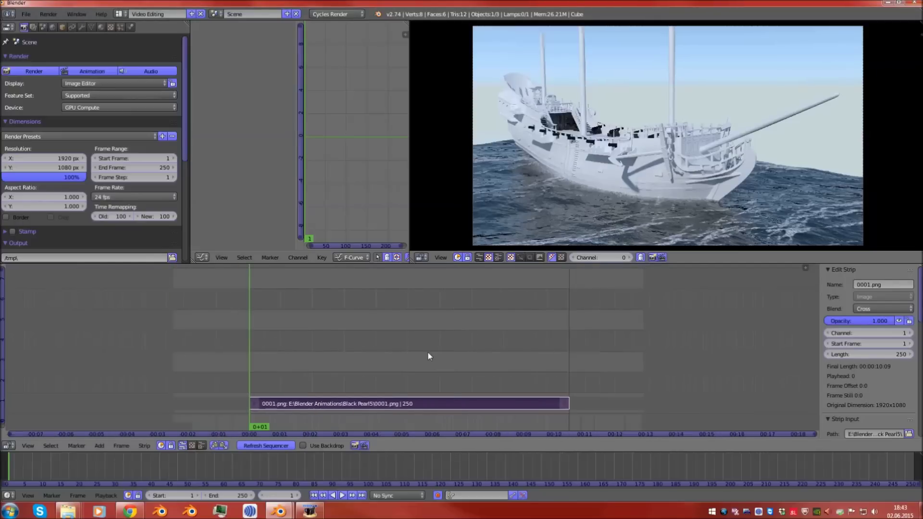
scroll(429, 357, up, 1)
scroll(429, 355, up, 3)
mouse_move(429, 355)
ctrl+middle_down()
mouse_move(442, 356)
mouse_move(440, 368)
mouse_move(437, 339)
ctrl+middle_up()
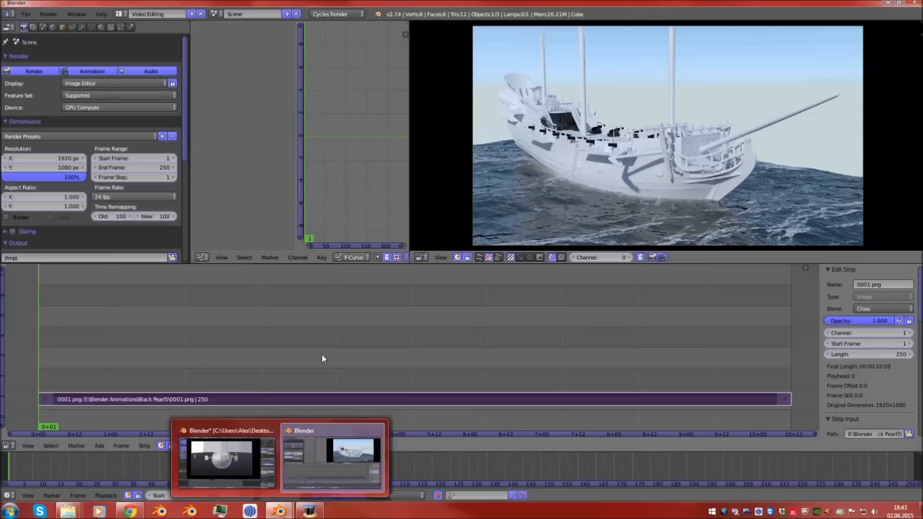
click(216, 472)
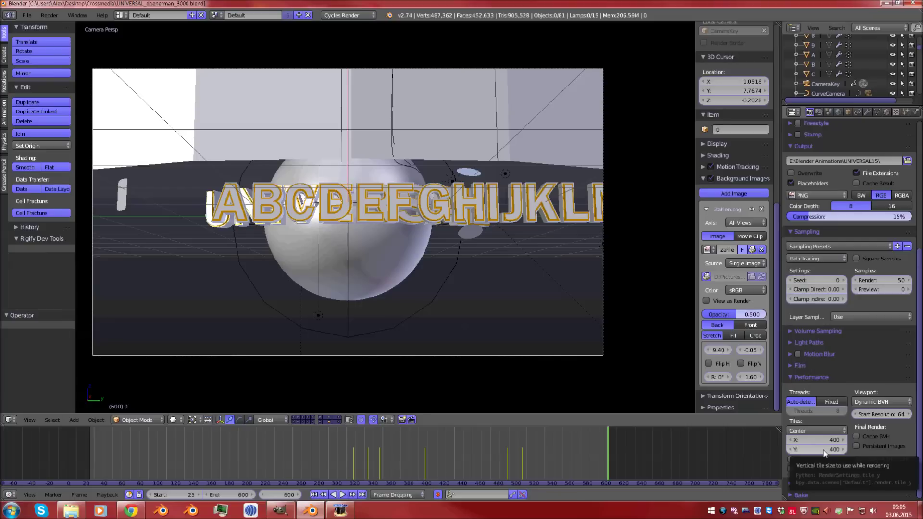
- Set the render Tiles X and Y to 64 in the Performance panel
scroll(822, 419, up, 8)
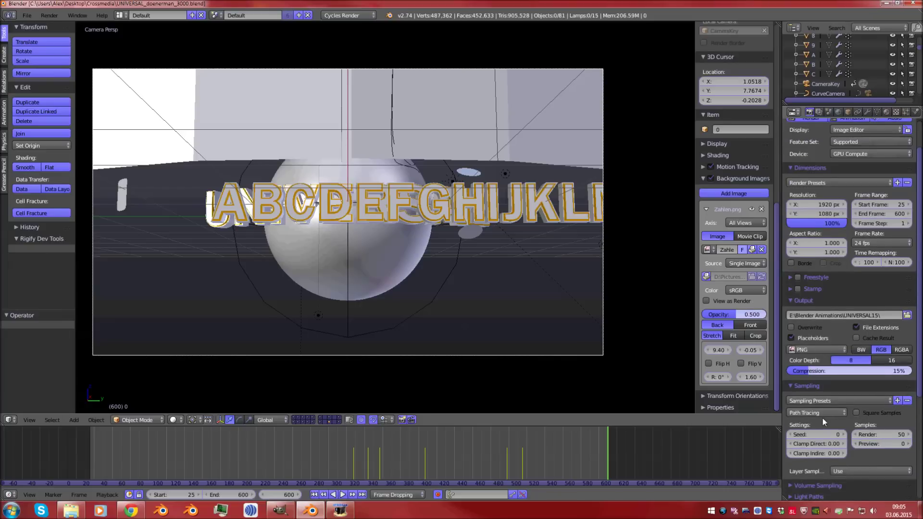
scroll(824, 422, down, 8)
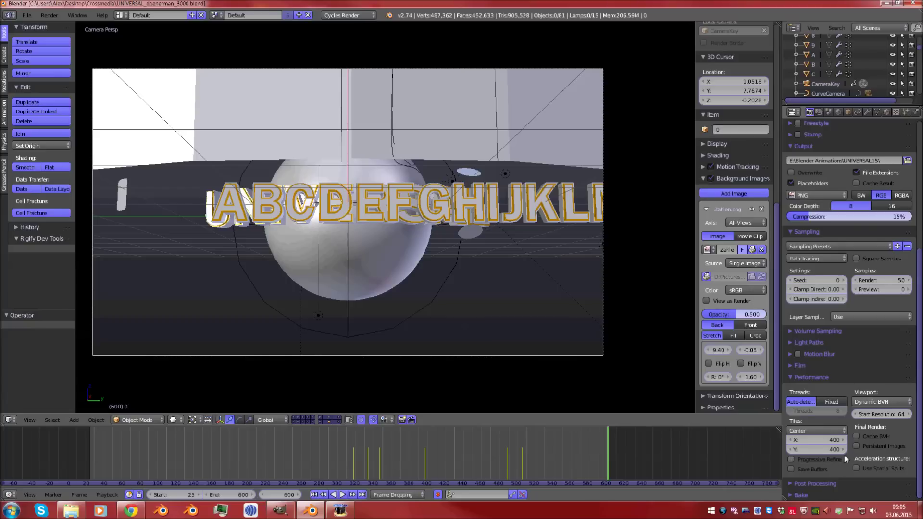
scroll(844, 452, up, 9)
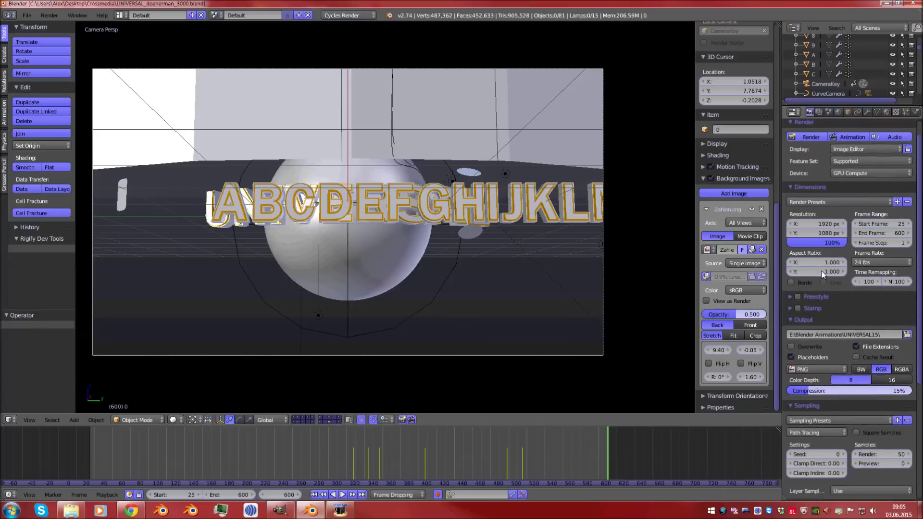
scroll(823, 274, down, 9)
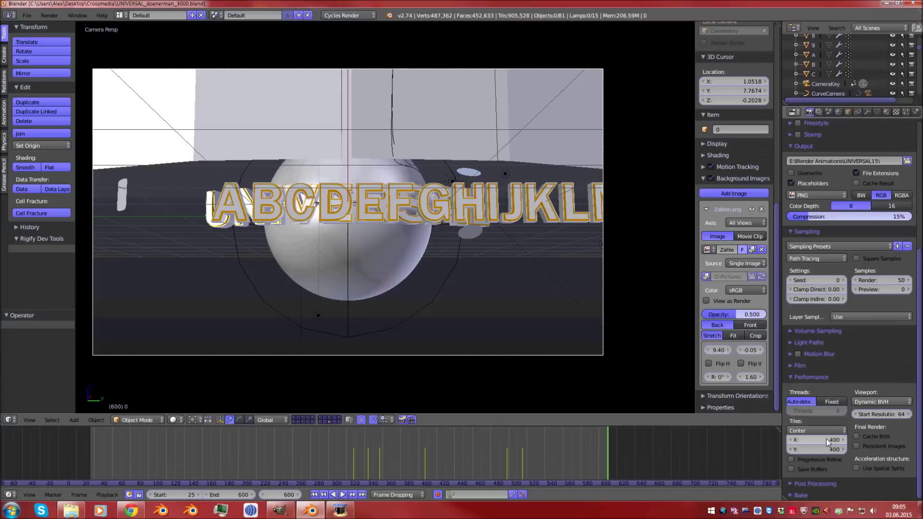
click(826, 440)
text(64)
key(Tab)
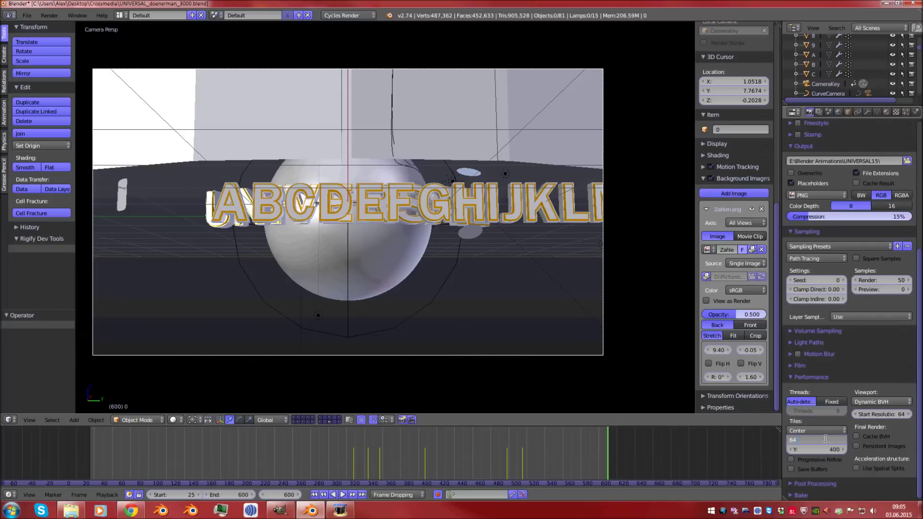
text(64)
key(Return)
- Recenter the camera frame in the viewport
scroll(837, 440, up, 8)
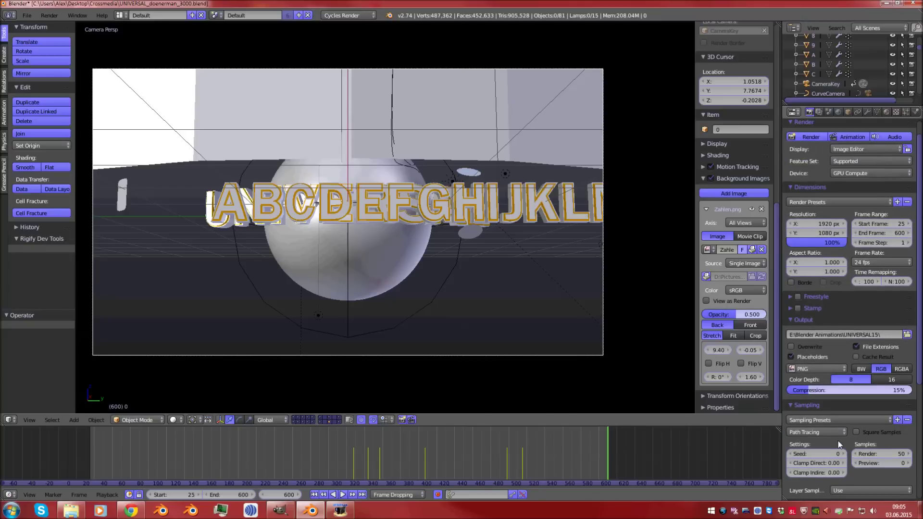
scroll(838, 440, down, 8)
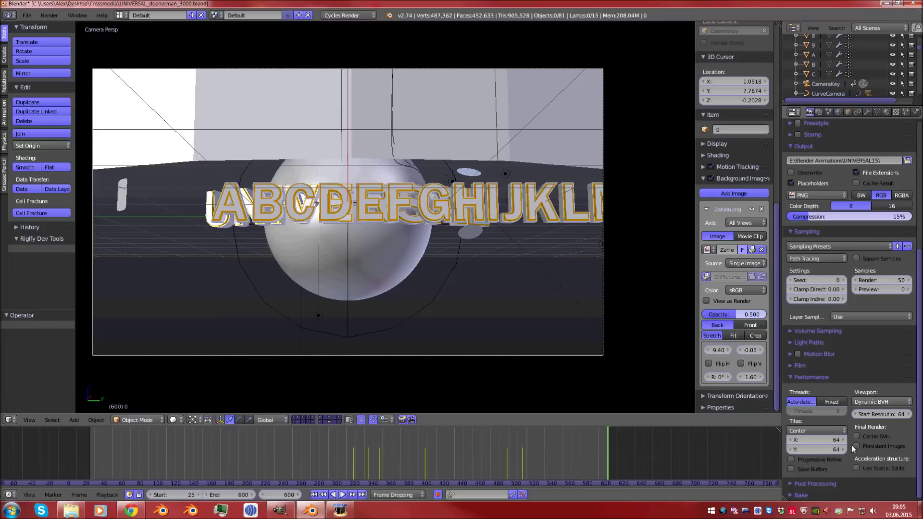
scroll(855, 461, up, 9)
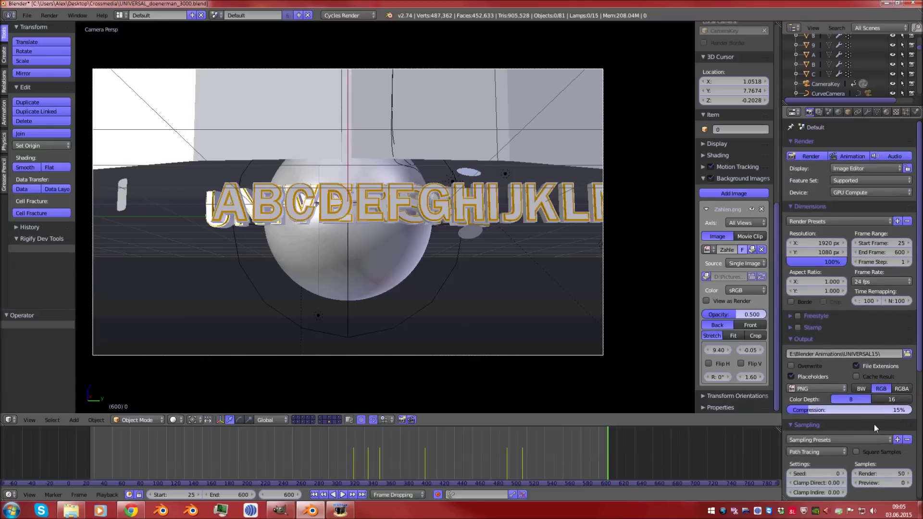
key(Home)
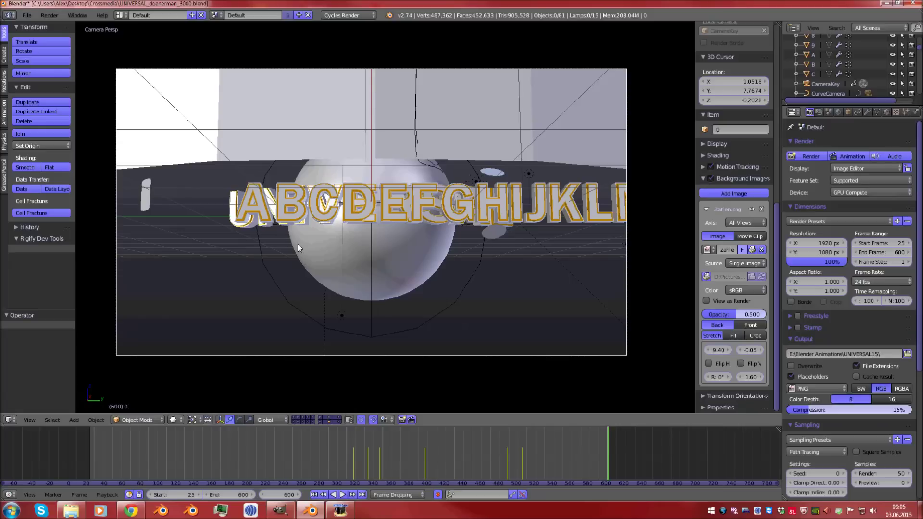
- Run Find Missing Files from File > External Data, then return to the camera view of the lettering
click(28, 16)
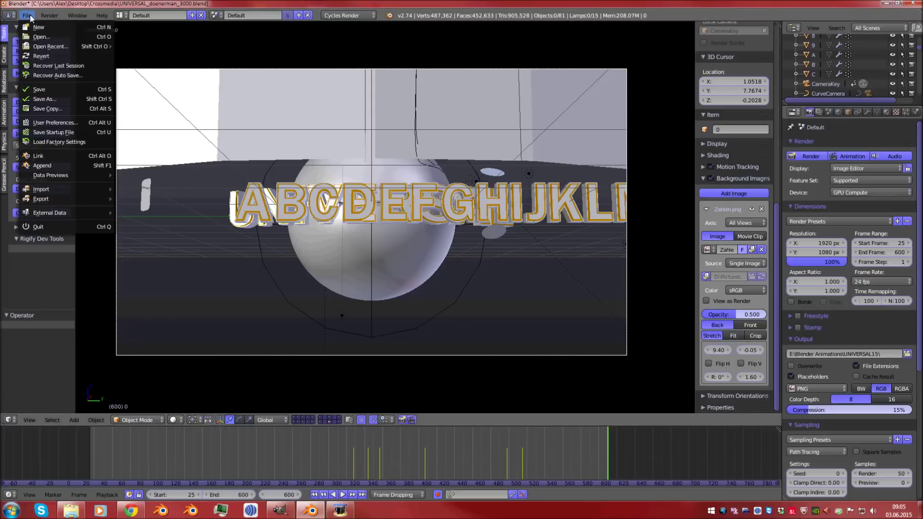
click(28, 16)
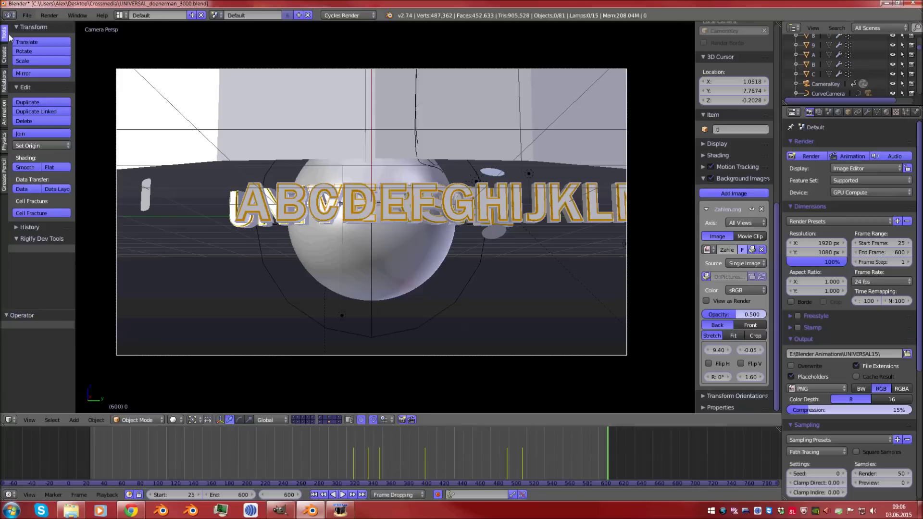
click(27, 15)
mouse_move(67, 212)
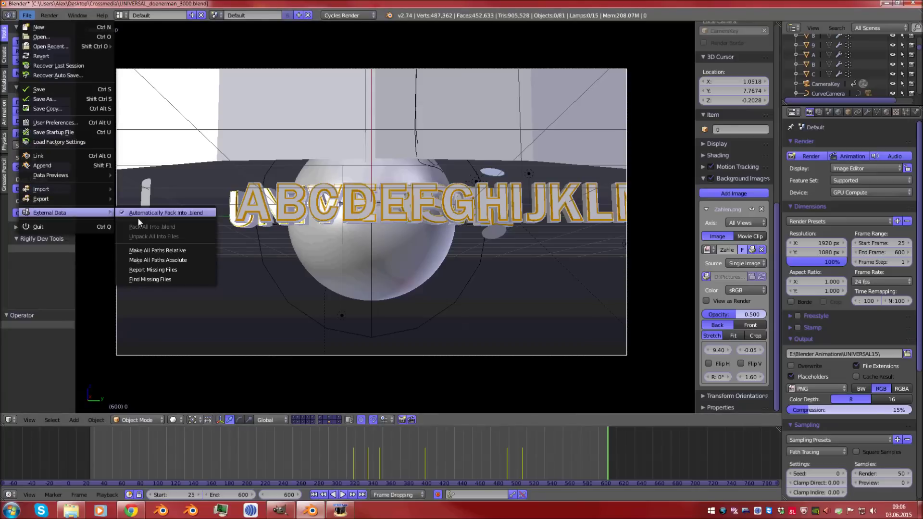
click(180, 279)
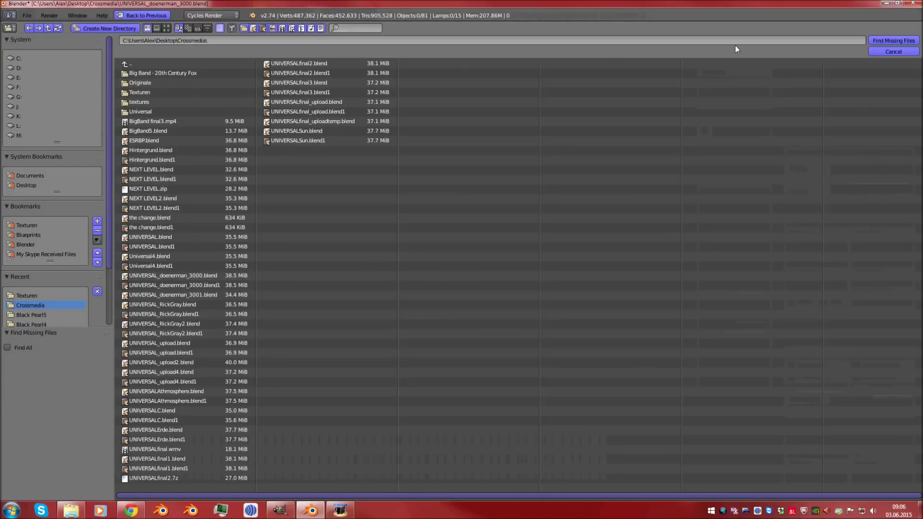
click(894, 51)
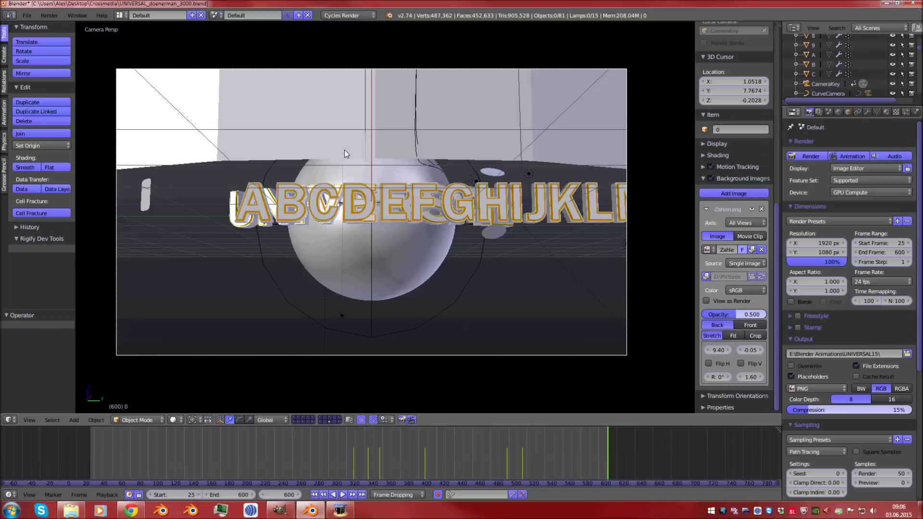
middle_drag(386, 261, 434, 253)
key(KP_0)
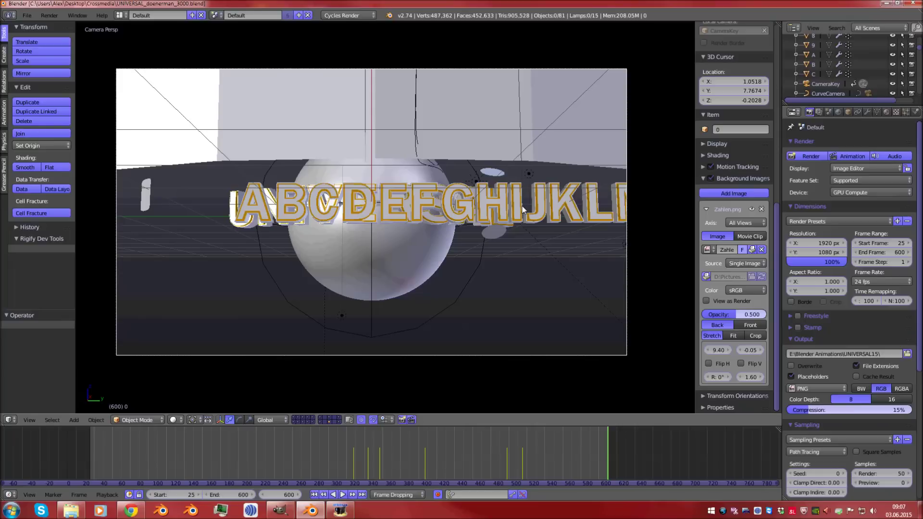